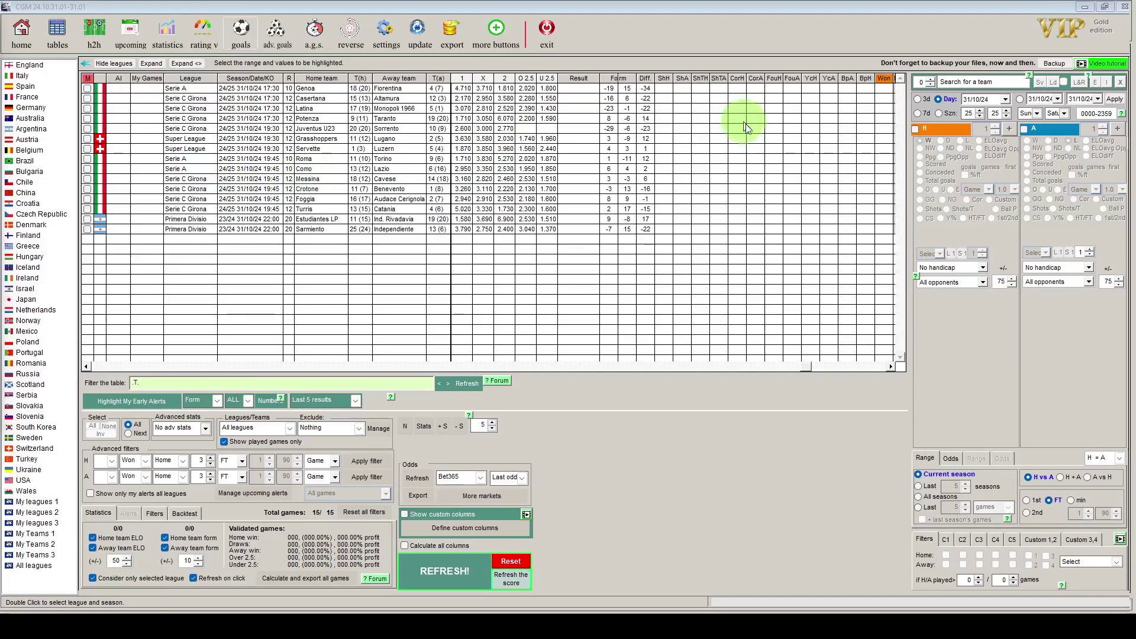
Filter Premier League to home wins from season 23 onward, refreshing to 369 of 850 games.
click(917, 131)
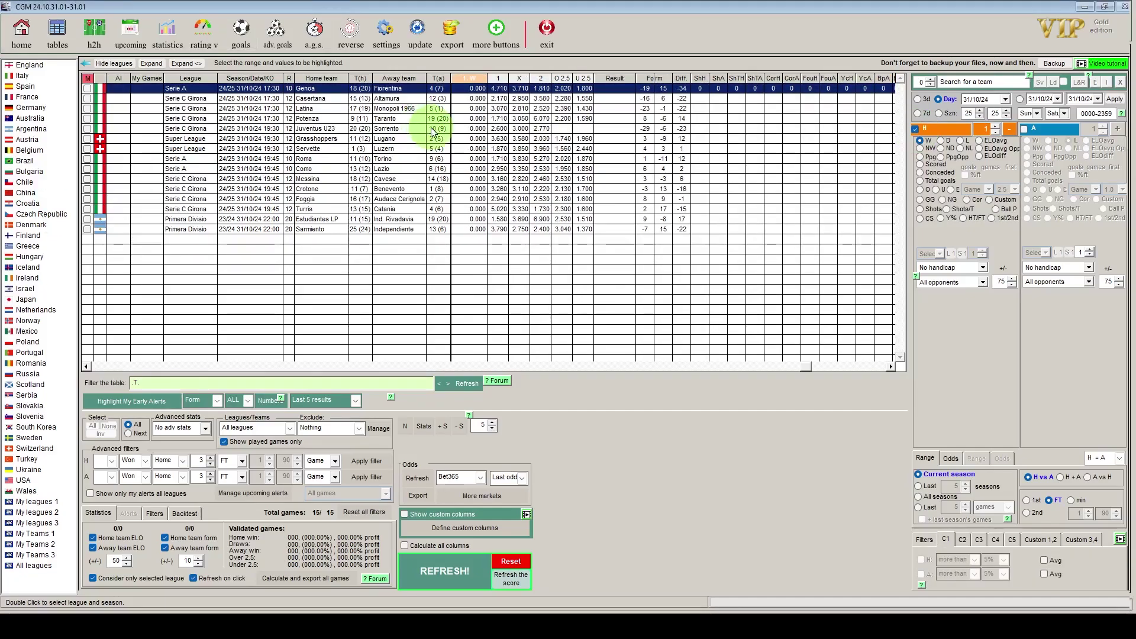
click(978, 116)
click(978, 116)
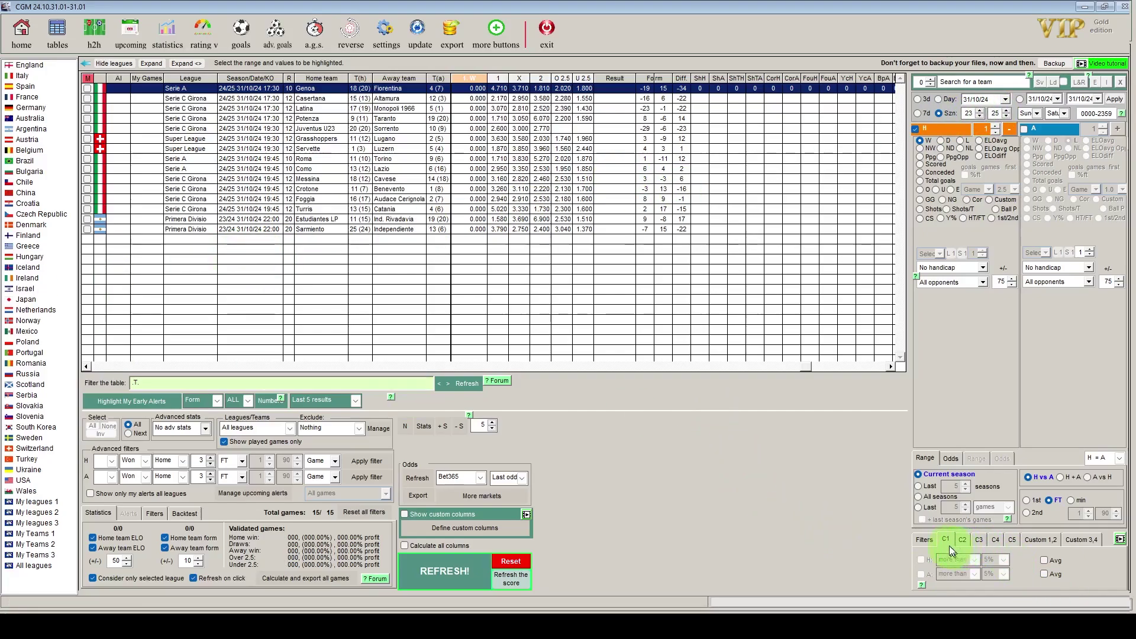
click(404, 561)
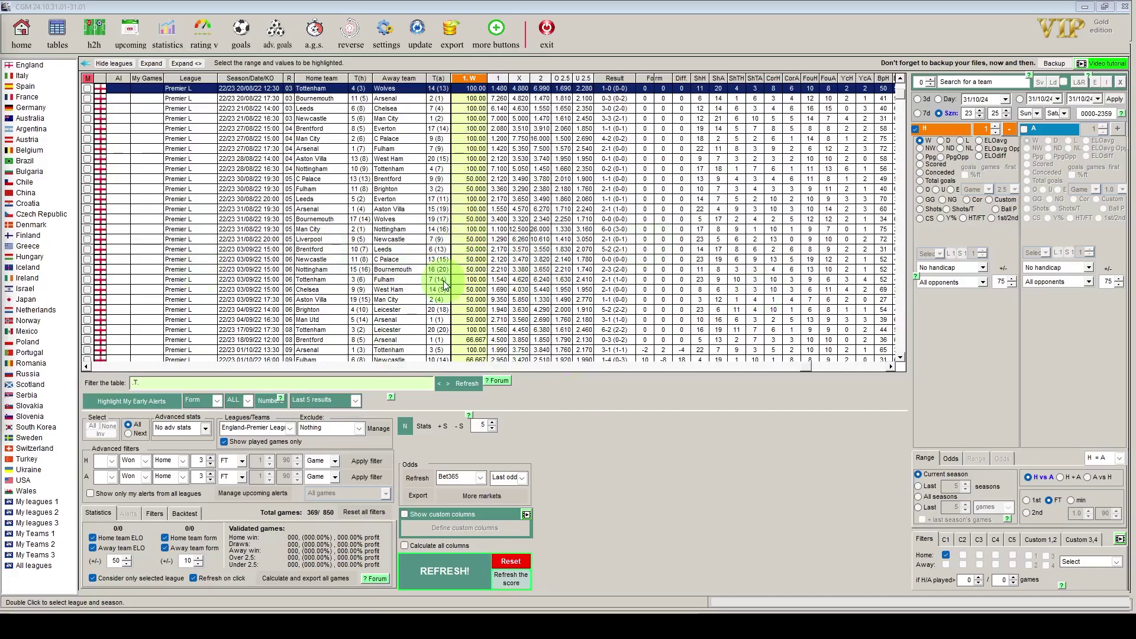
Send every listed Premier League game to Reverse Engineering from a game row's options.
double_click(429, 267)
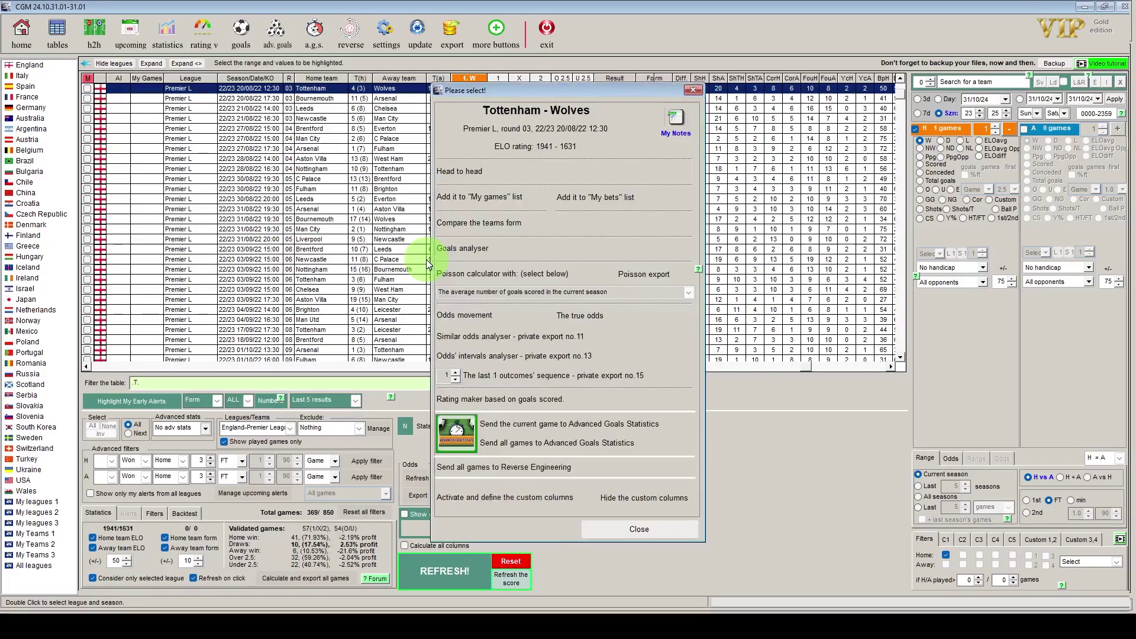
click(568, 446)
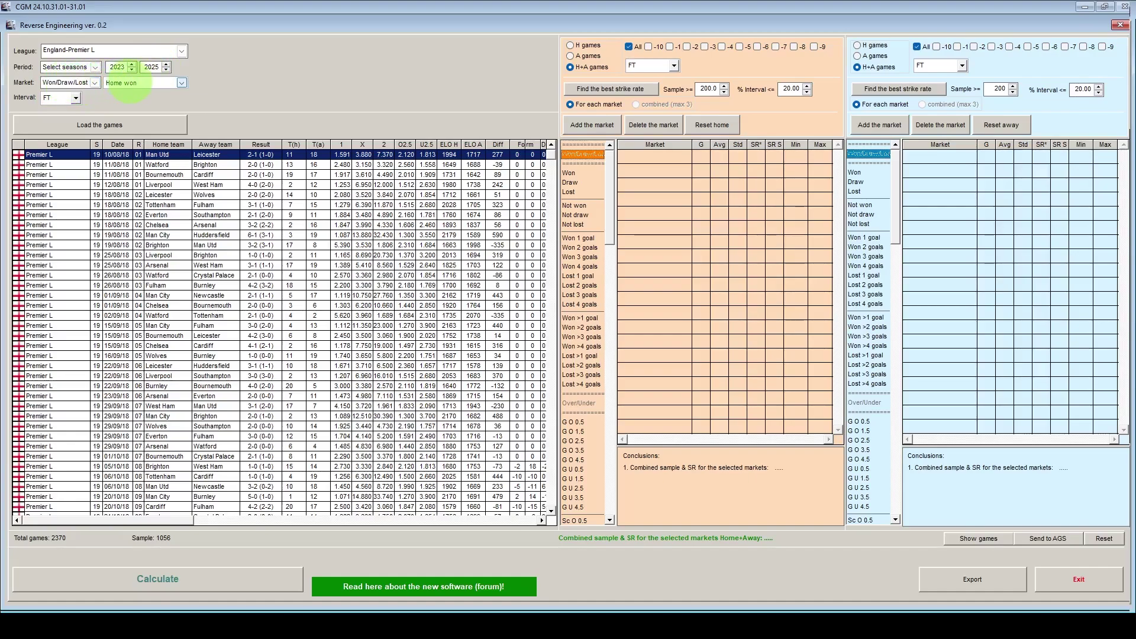
Load the 850 Premier League games for the 2023–2025 period.
click(99, 124)
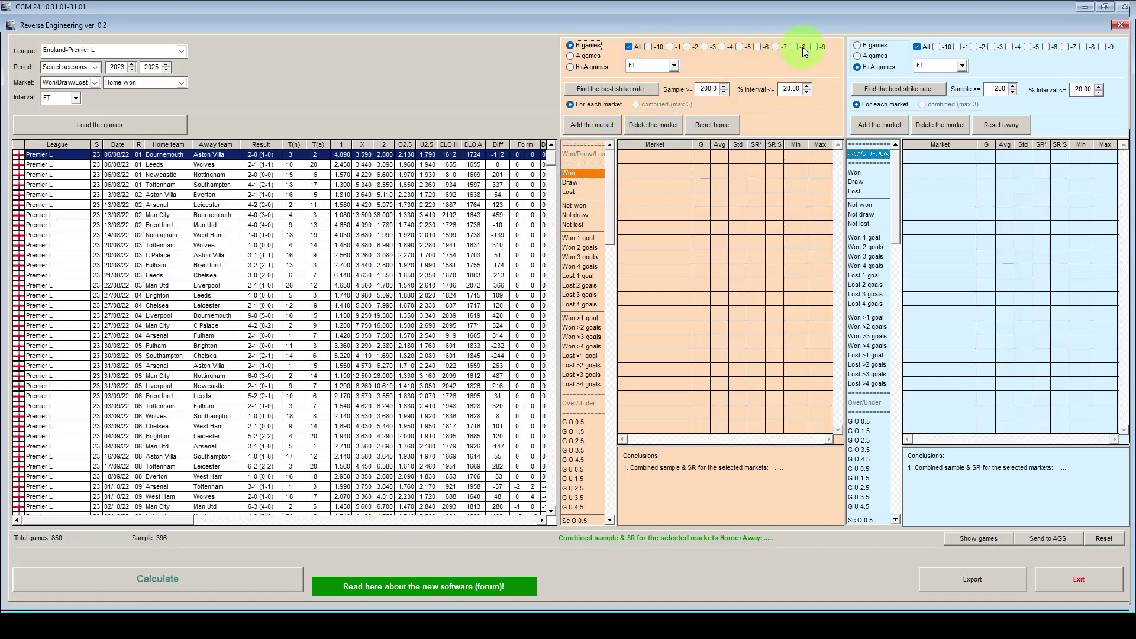
Add three full-time home markets: Won, goals over 1.5 and scored over 1.5.
click(580, 127)
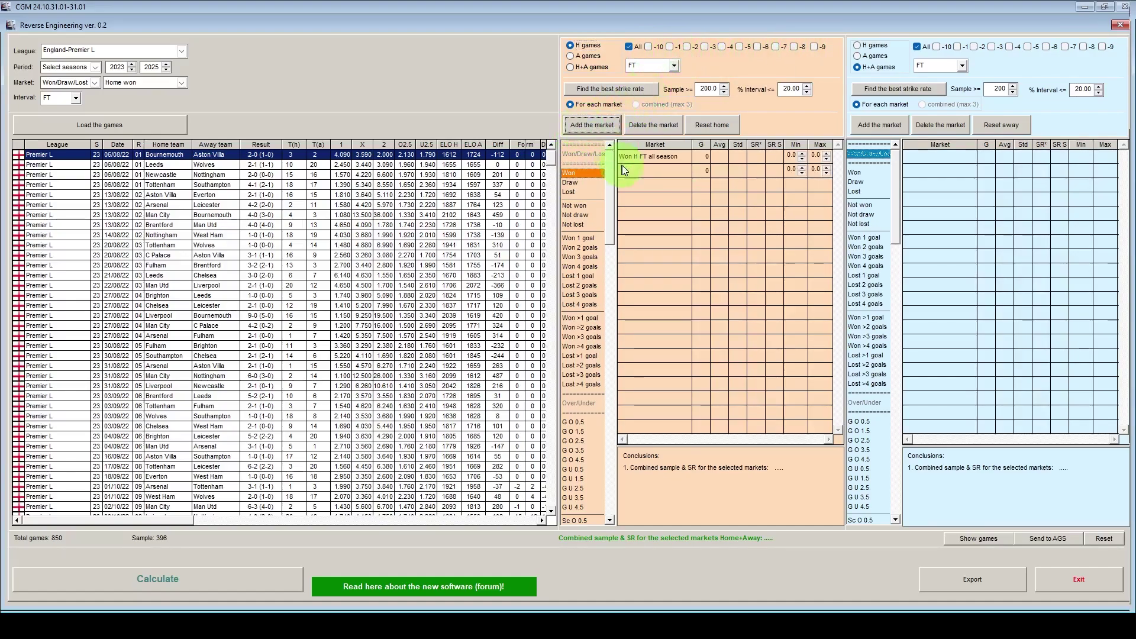
scroll(586, 356, down, 2)
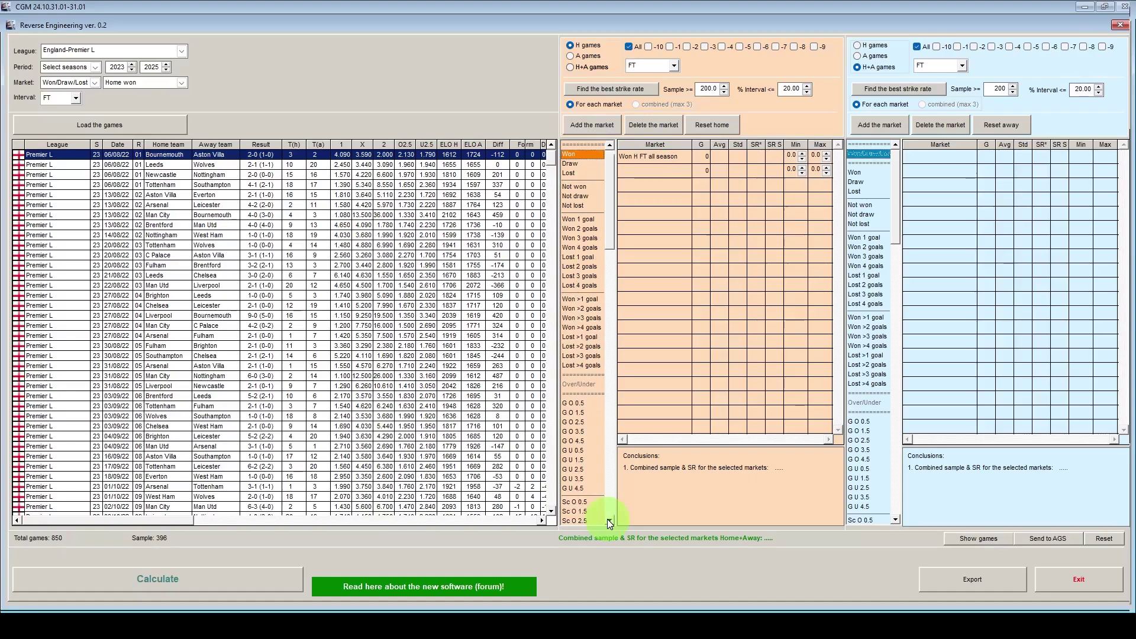
click(569, 411)
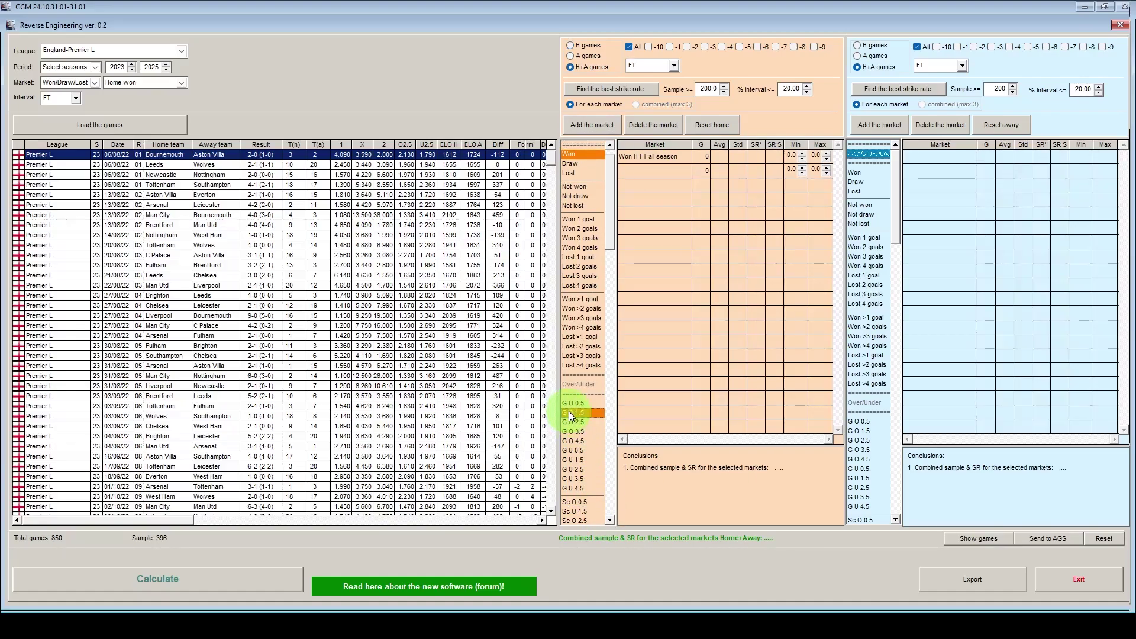
click(571, 46)
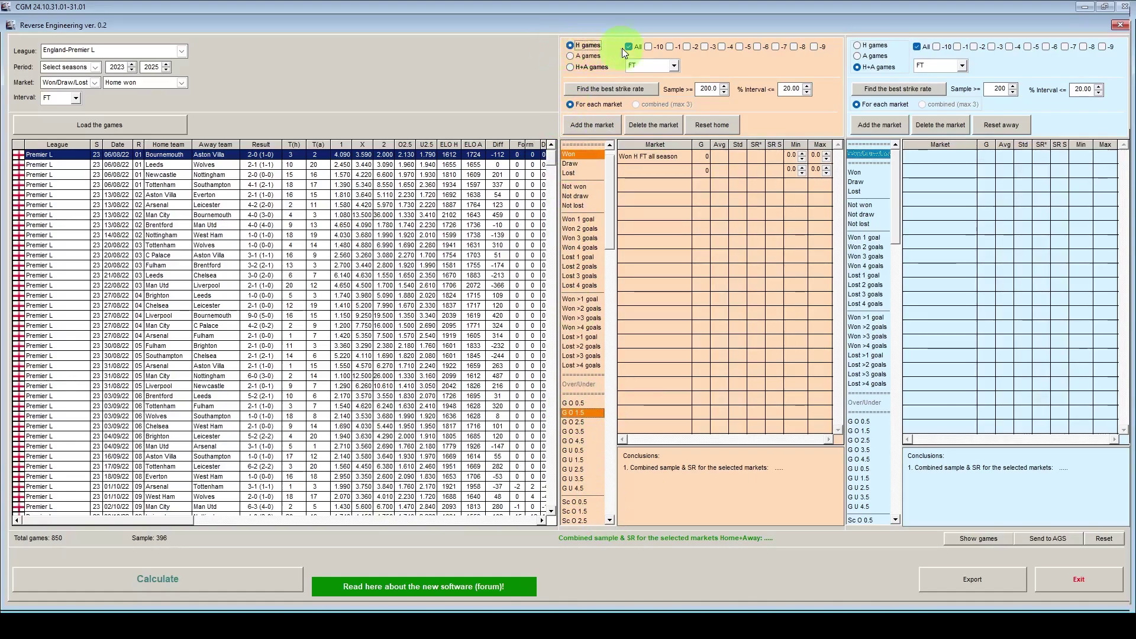
click(590, 126)
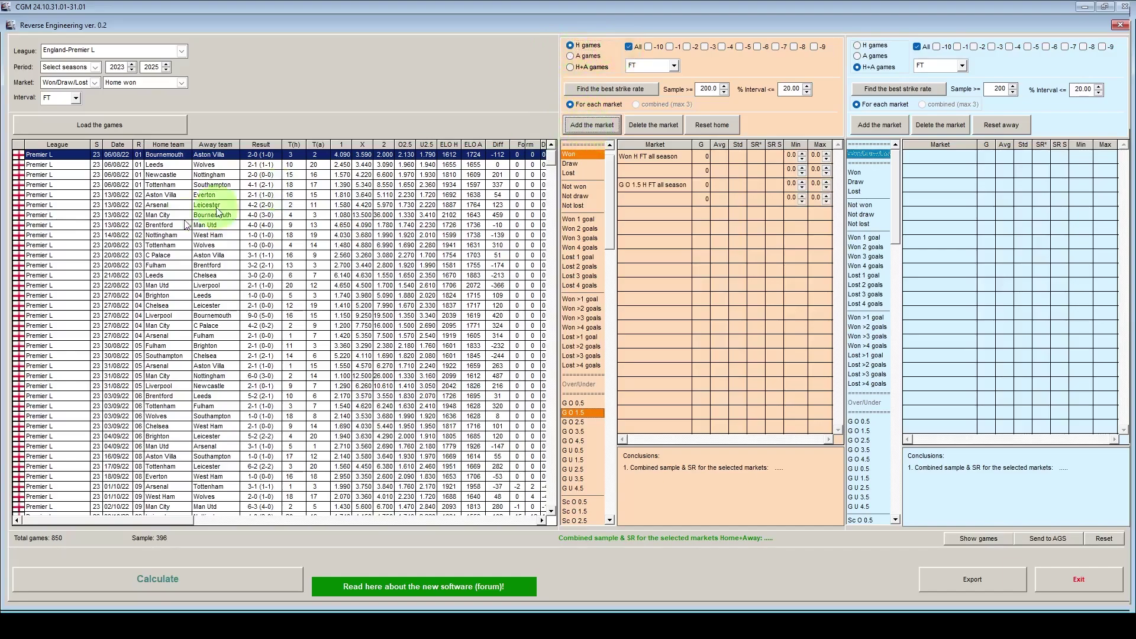
click(582, 513)
click(582, 514)
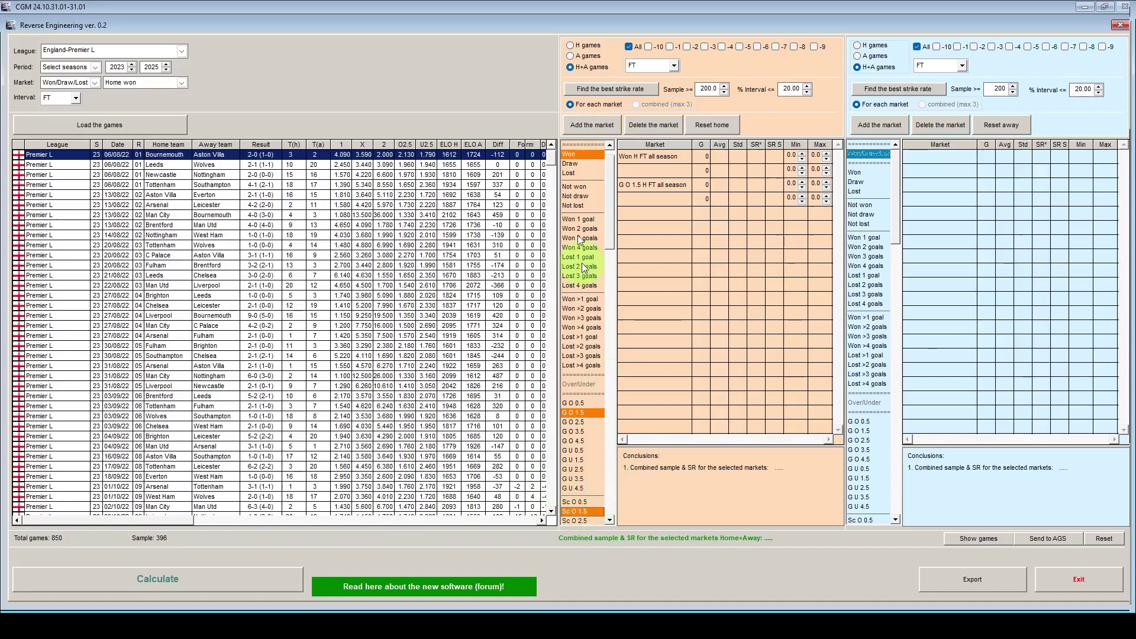
click(582, 46)
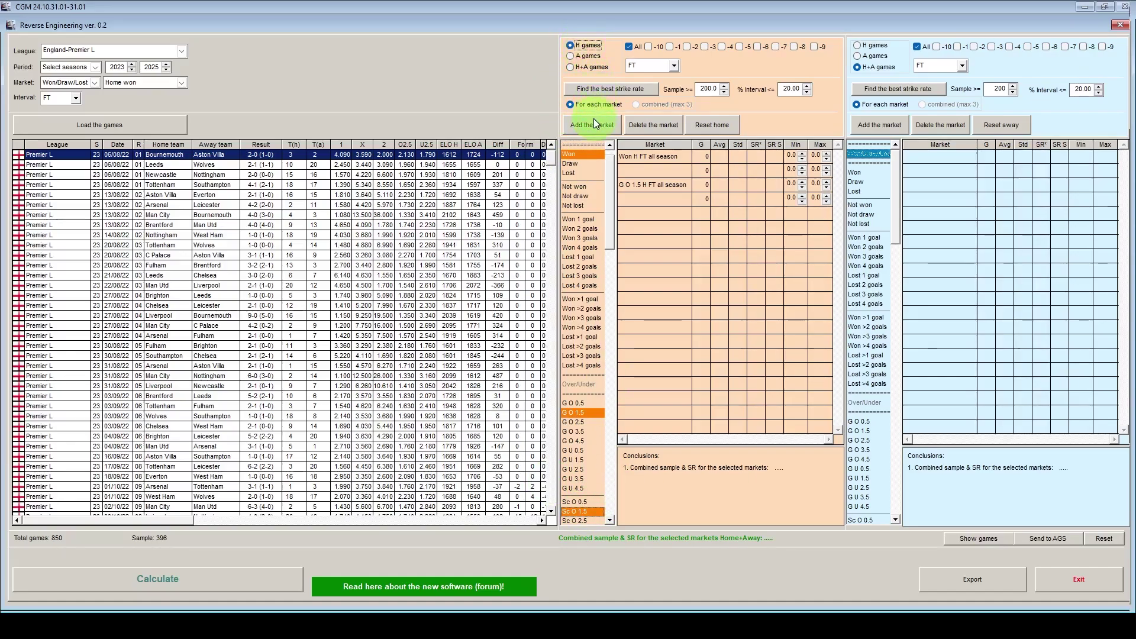
click(592, 125)
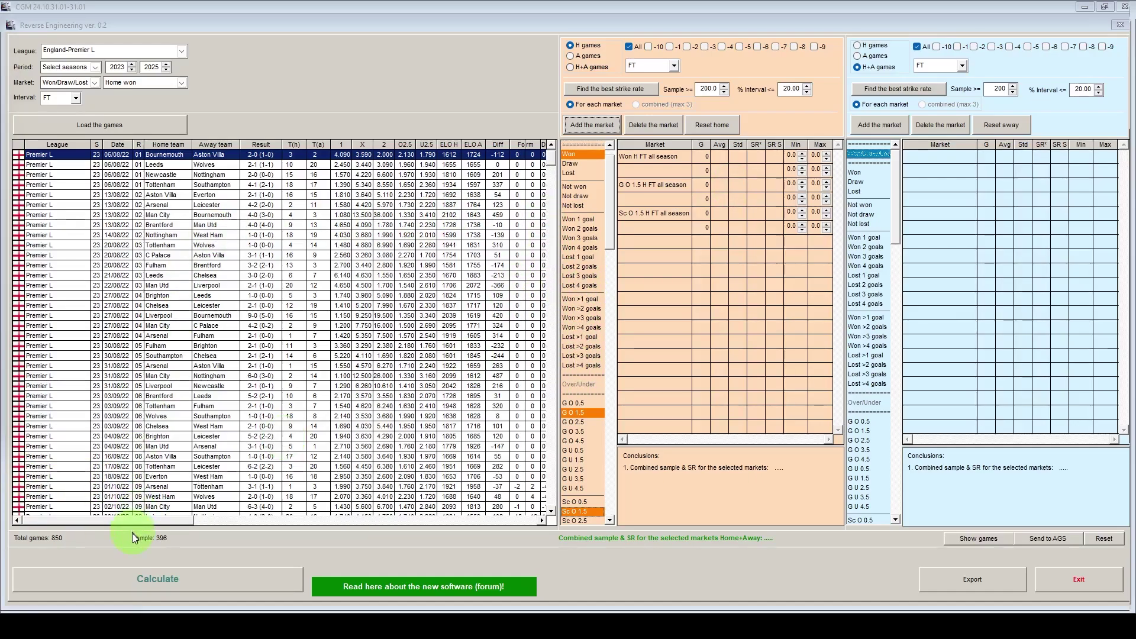
Calculate the three home markets over 368 games each, combining to 4 games at 75%.
click(168, 578)
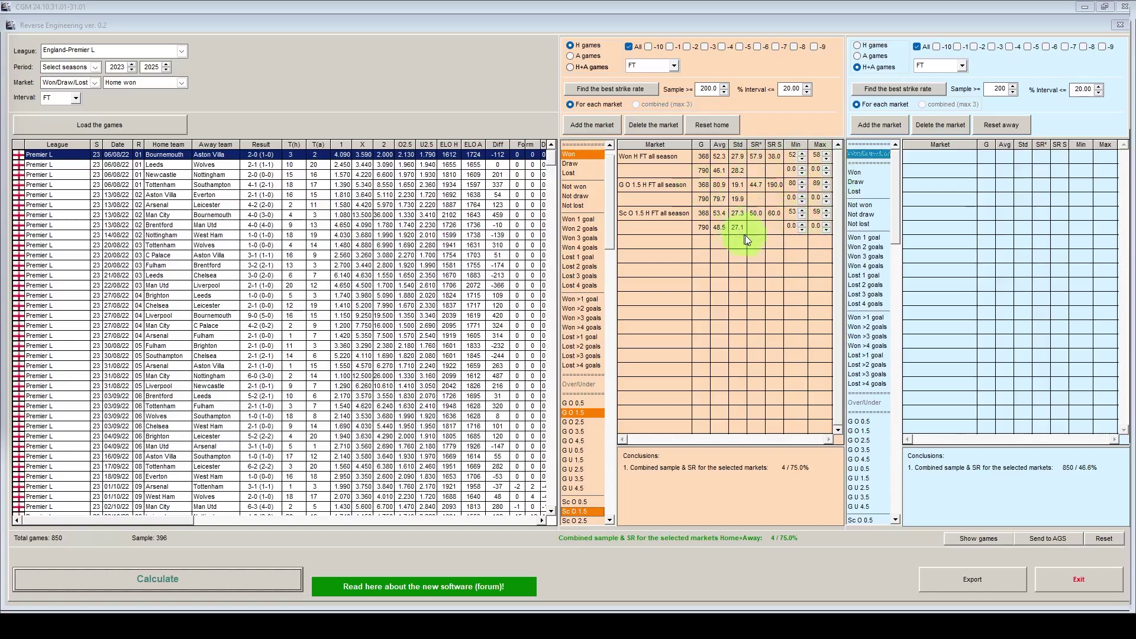
Apply the best strike-rate ranges, then delete every market except home goals over 1.5.
click(612, 89)
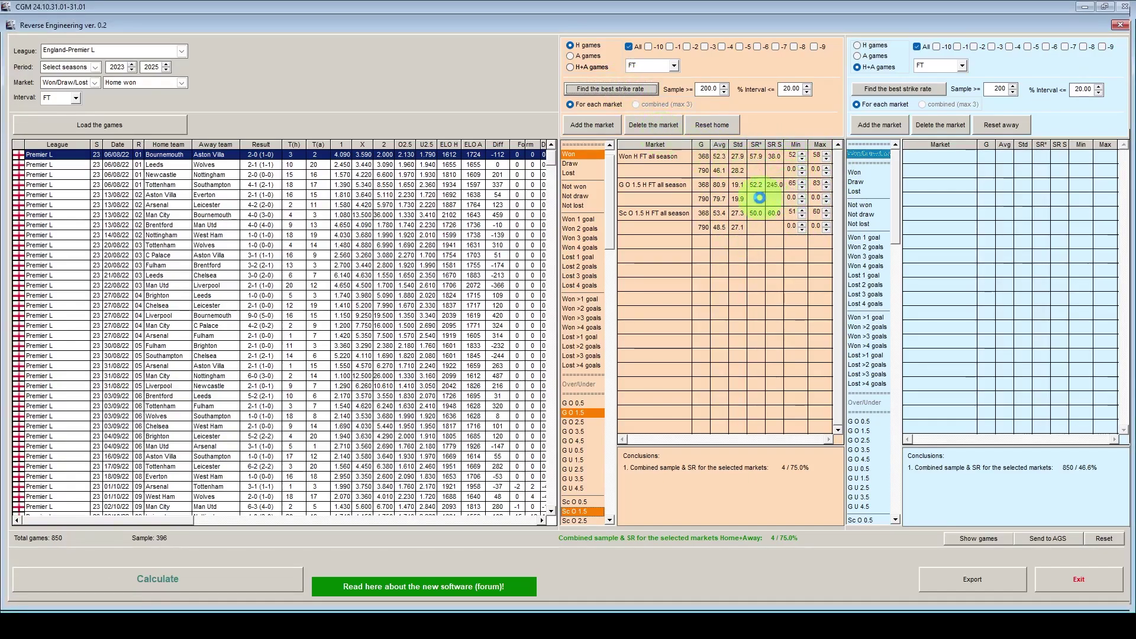
click(758, 197)
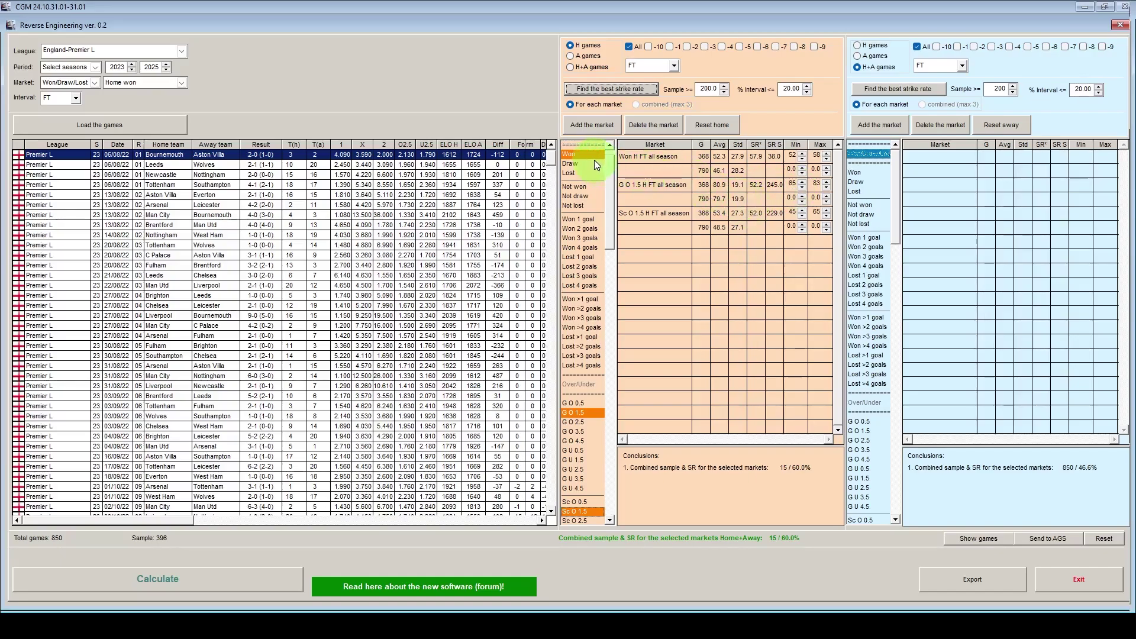
click(657, 125)
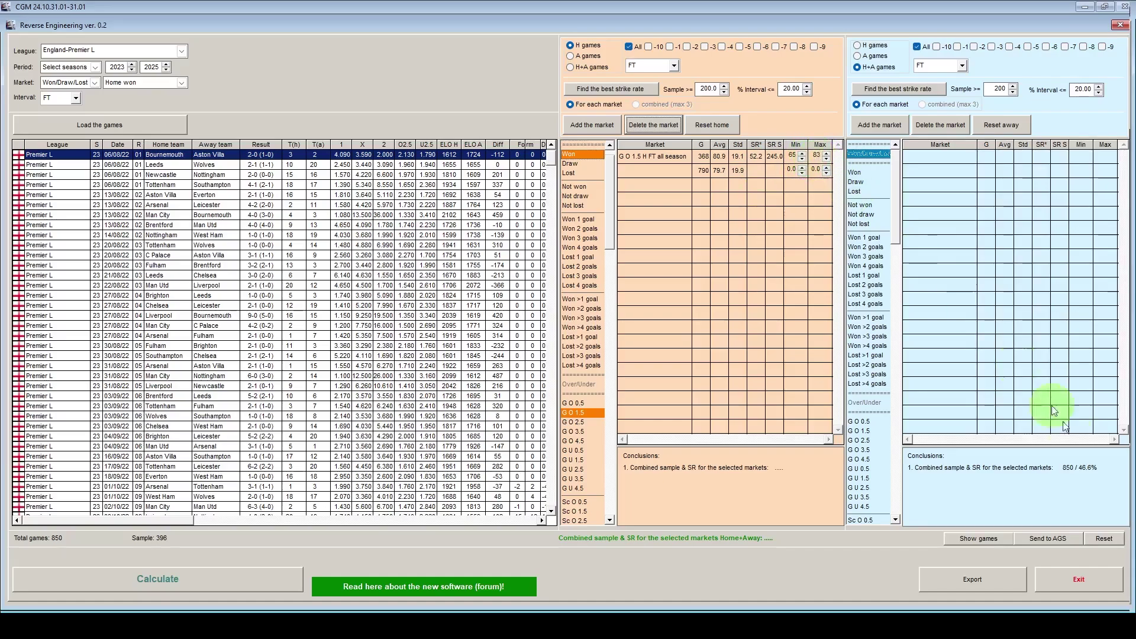
Insert the Games over 1.5 goal % (avg) function PL(1O,H,H,0190,1,00,1) into C1.
click(1088, 582)
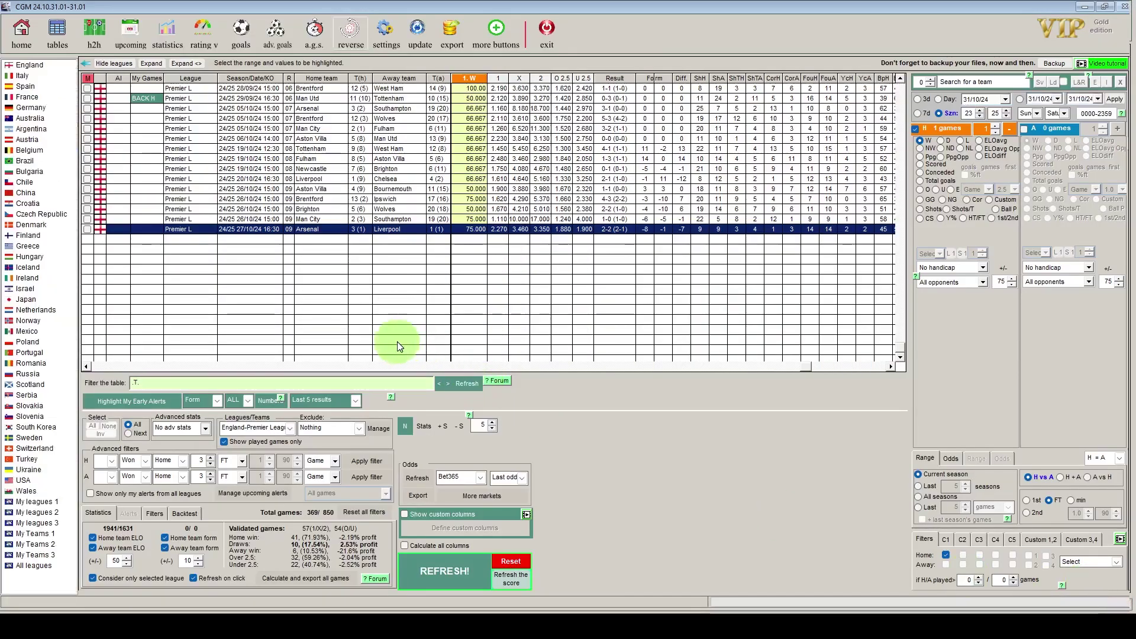
click(204, 43)
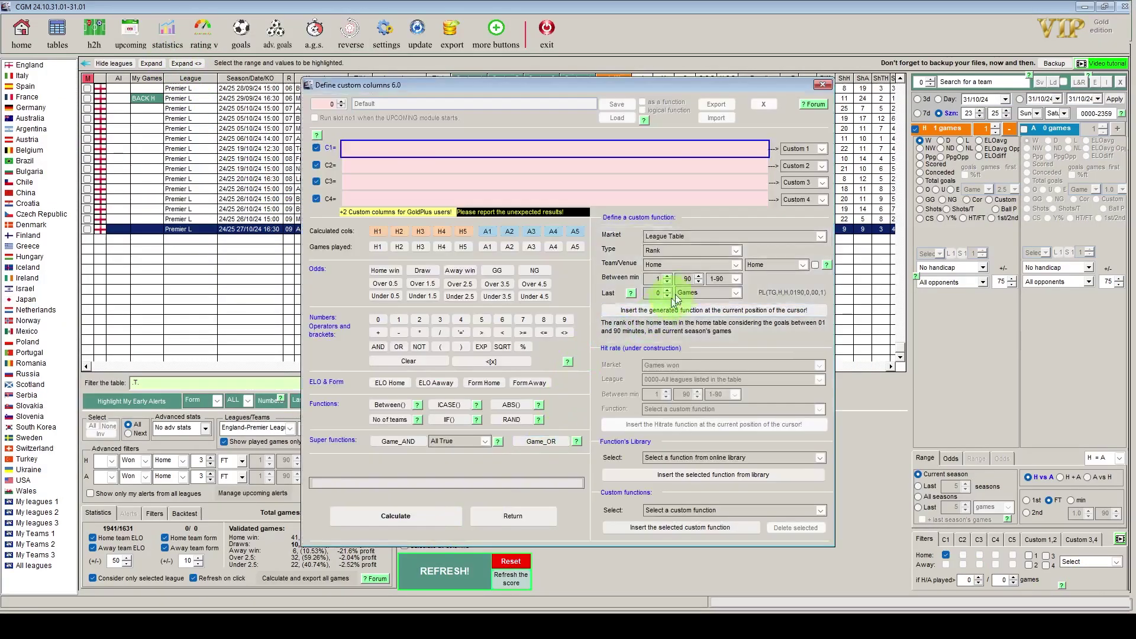
click(821, 237)
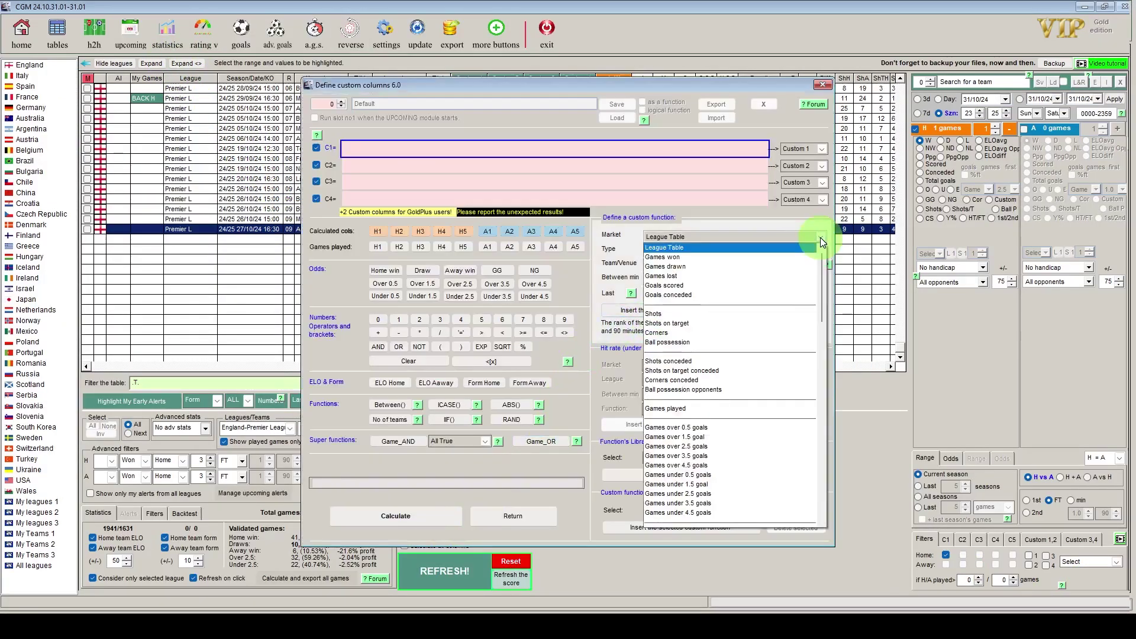
click(707, 439)
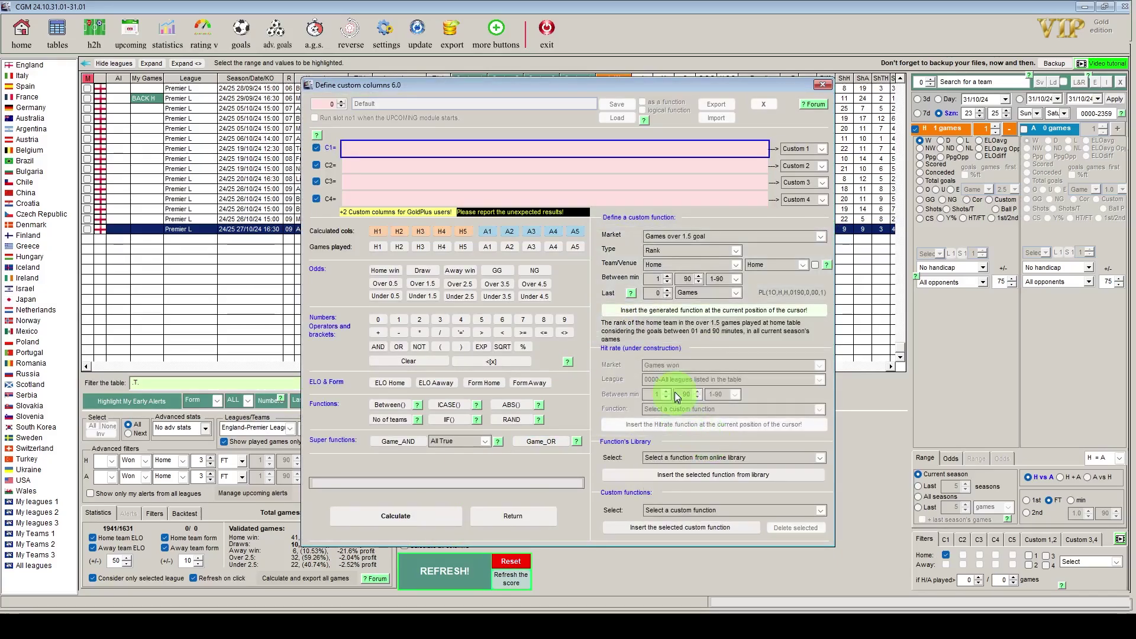
click(735, 251)
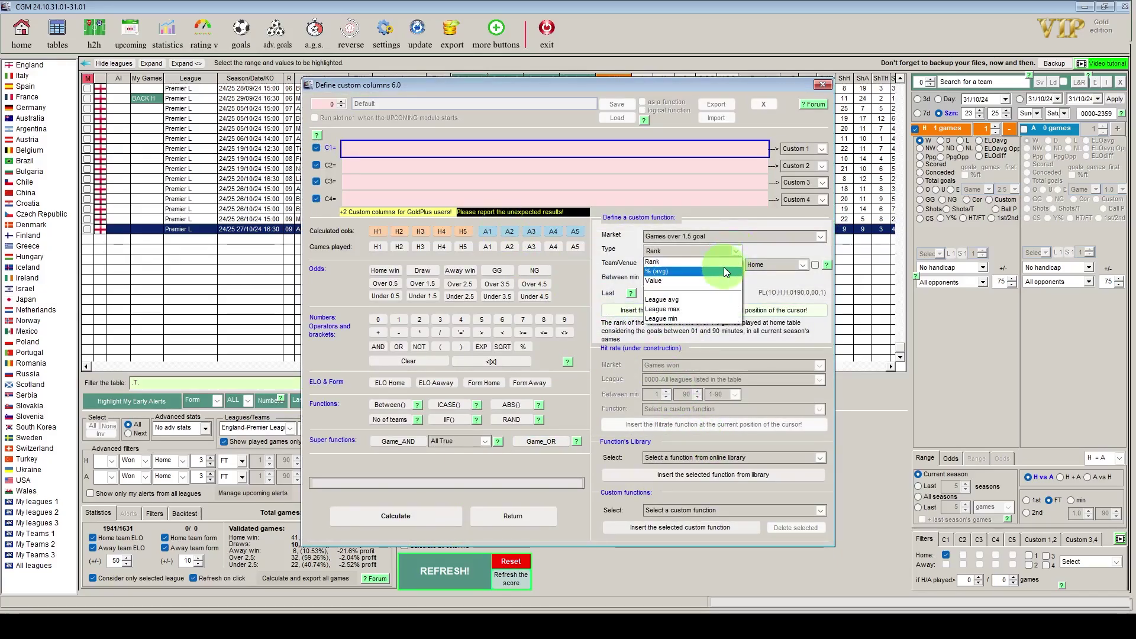
click(723, 269)
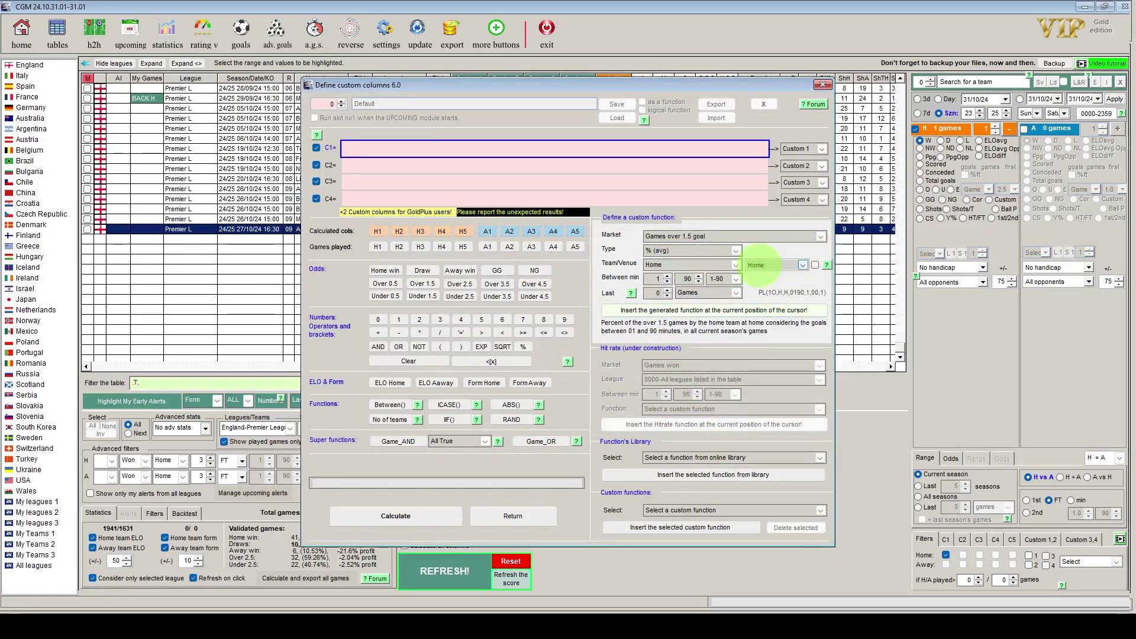
click(713, 312)
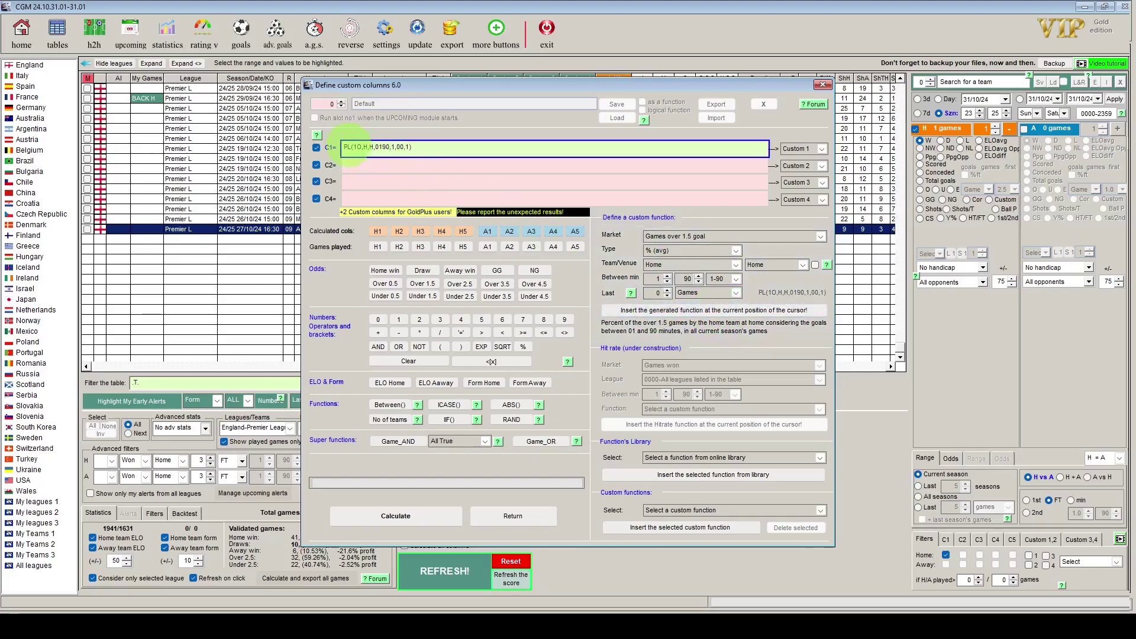
click(346, 148)
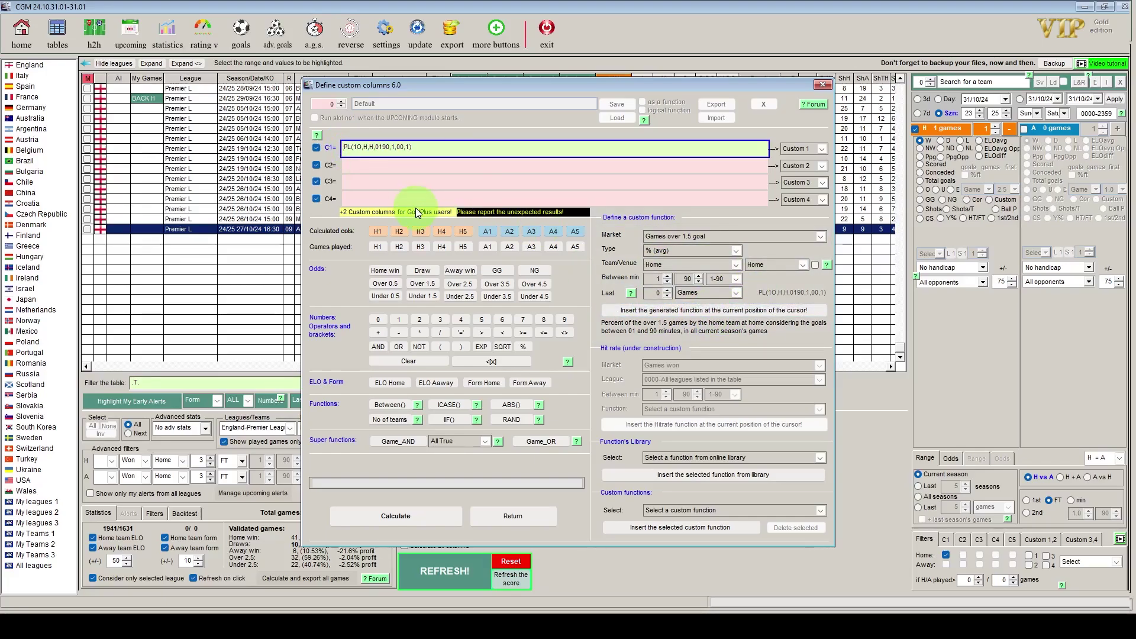
text(Bet)
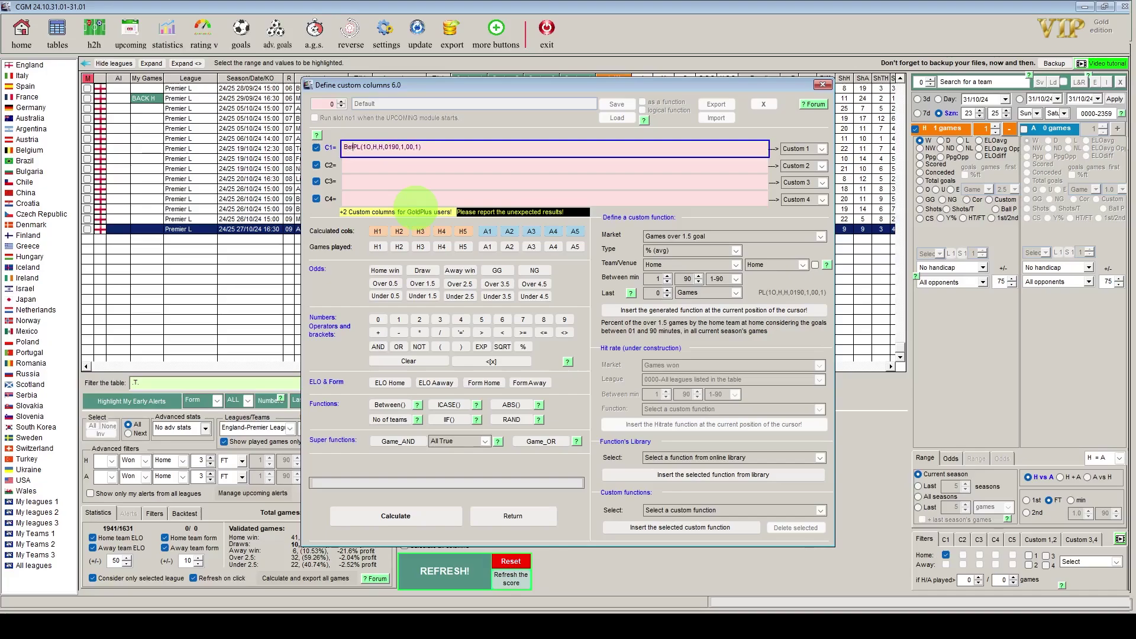
text(ween)
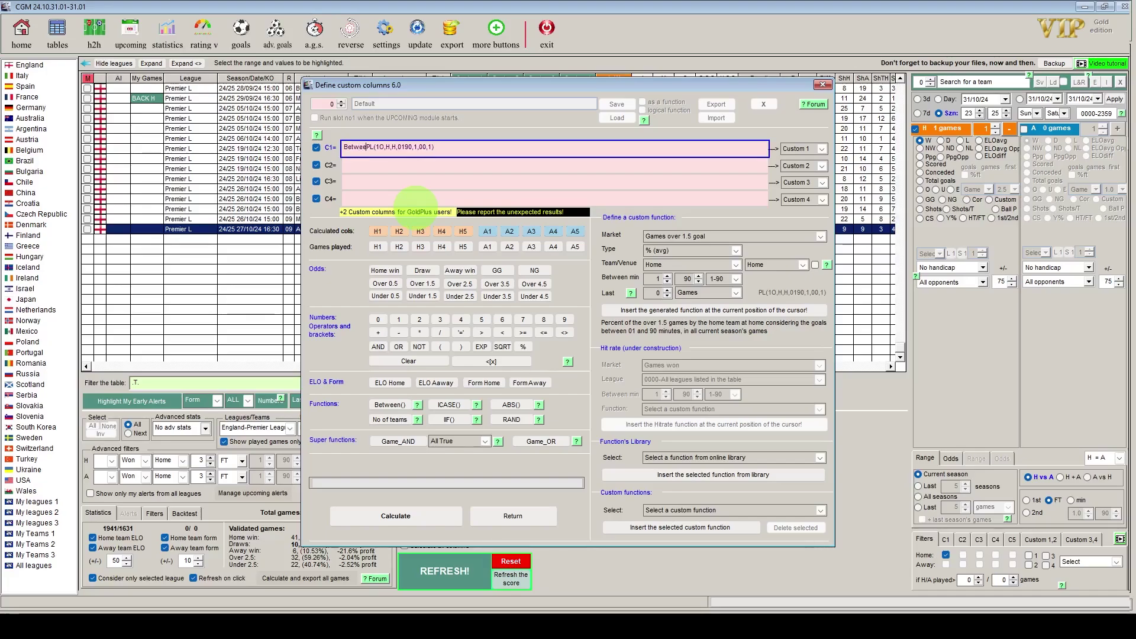
text(n)
text(()
text(,85,5)
text(5,83)
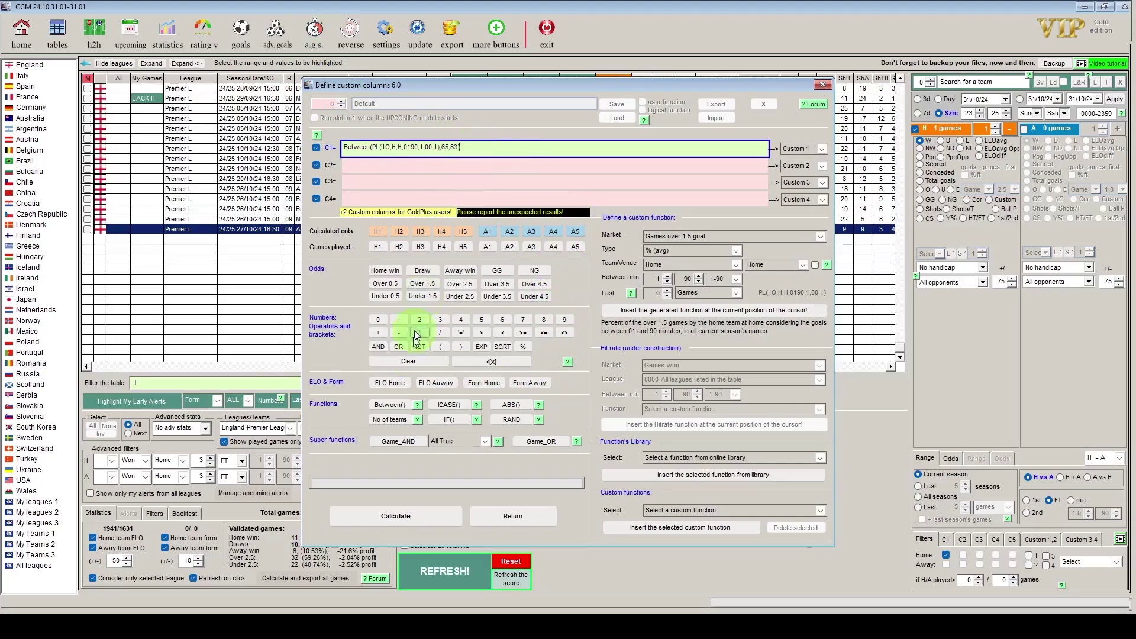
Wrap C1 as Between(PL(1O,H,H,0190,1,00,1),65,83) and return to the C1 filter settings.
click(396, 515)
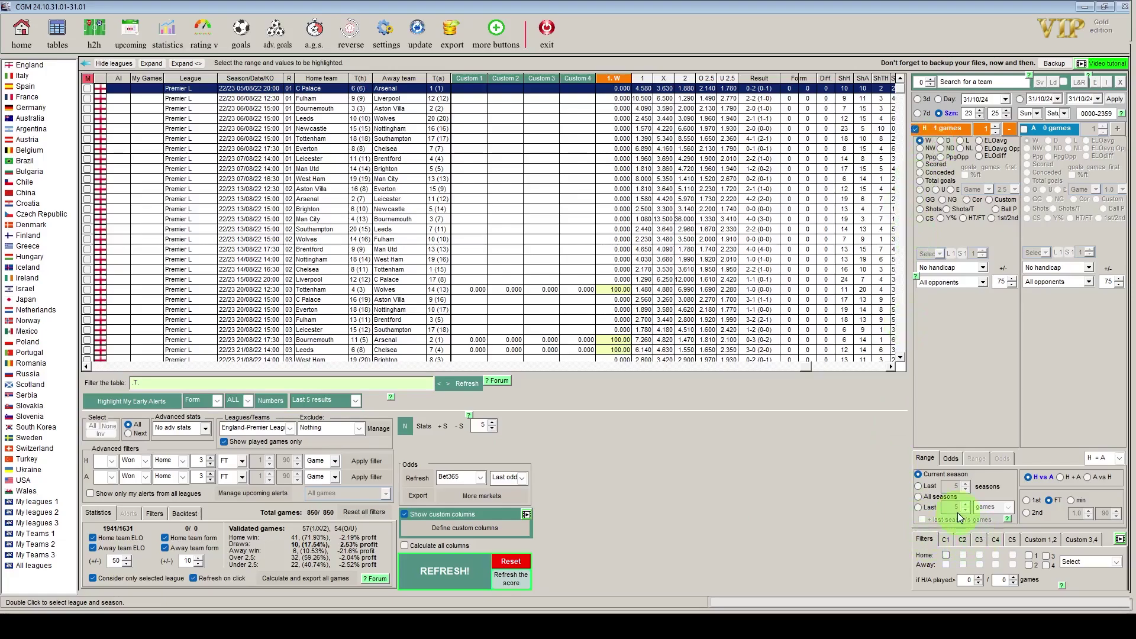
click(945, 539)
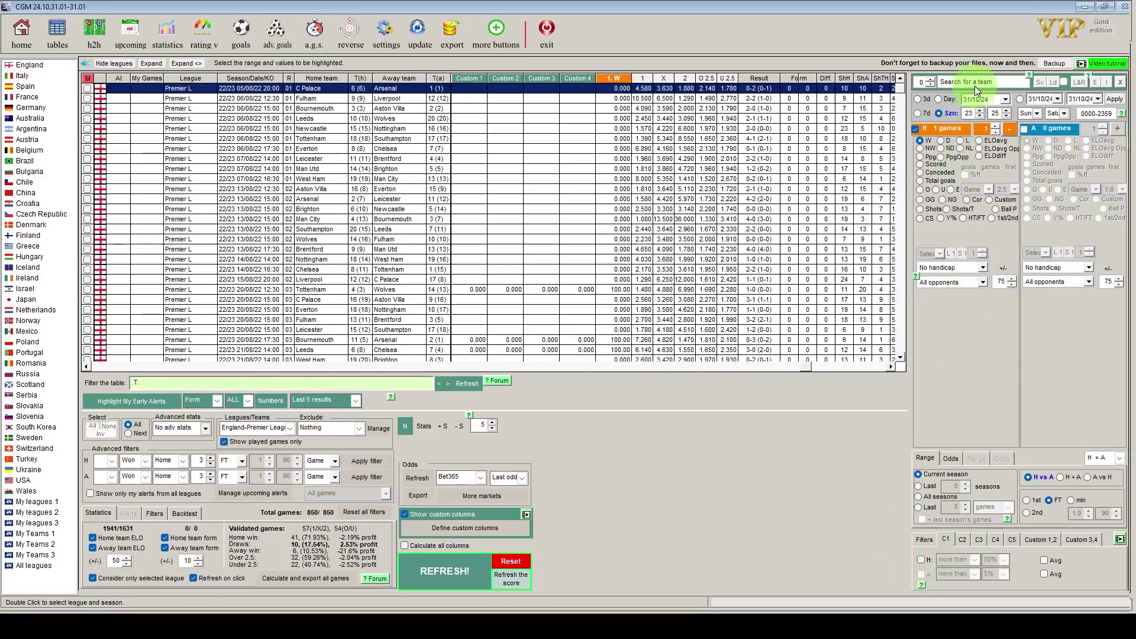
Calculate custom column 1 and keep only the 245 of 850 games scoring 1.
click(446, 530)
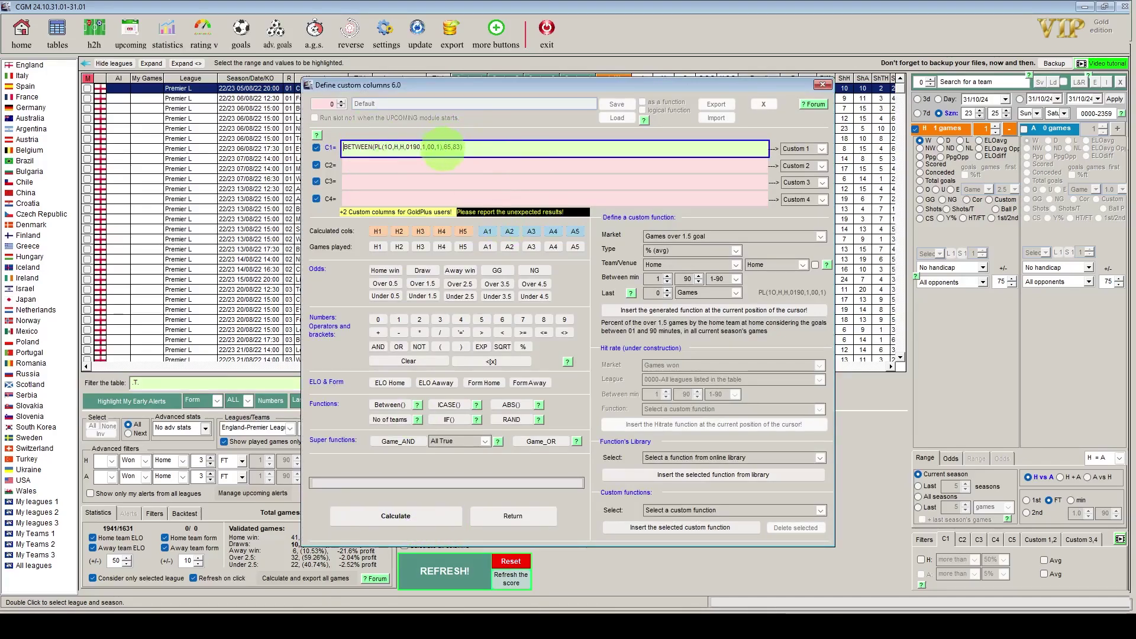
click(396, 516)
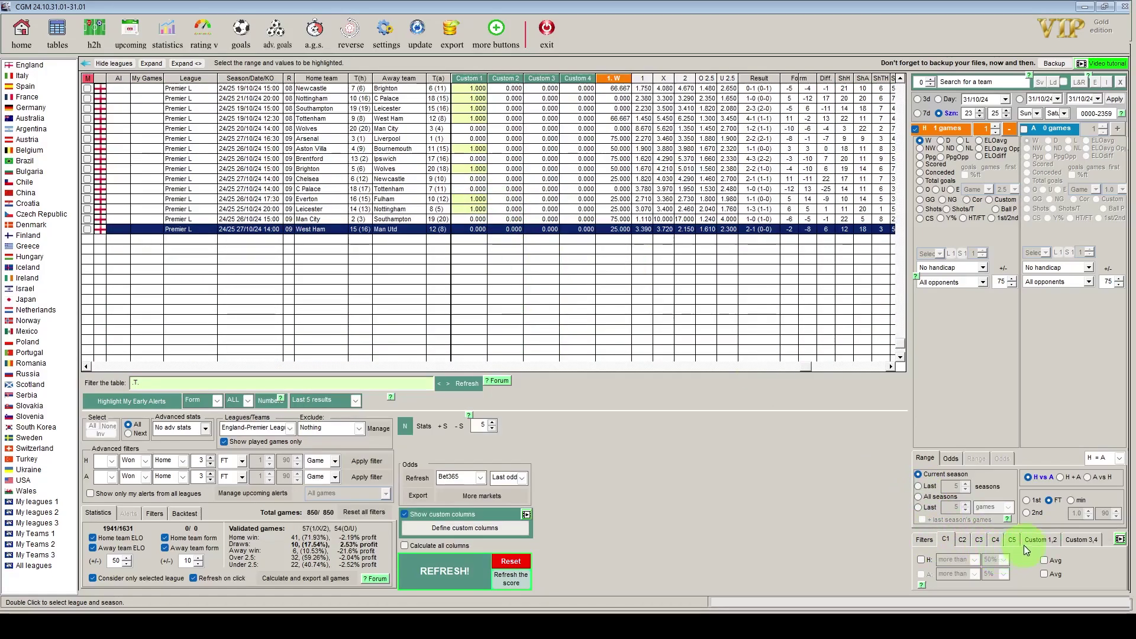
click(922, 559)
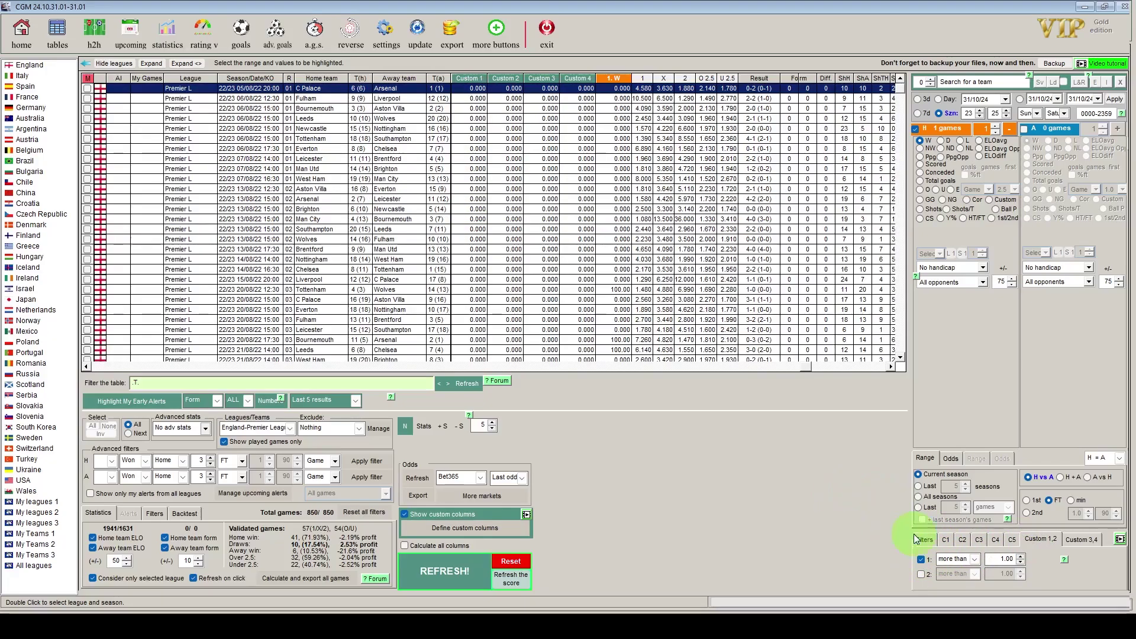
click(924, 541)
click(1027, 558)
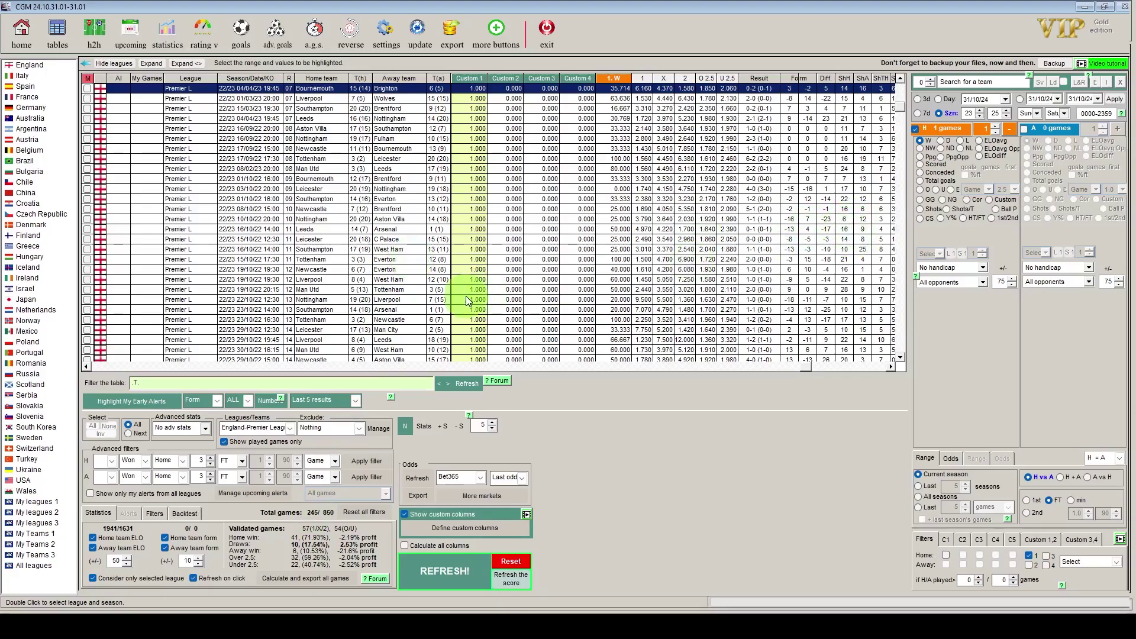
Send all filtered games to Advanced Goals Statistics from the Man Utd vs Tottenham row.
click(398, 290)
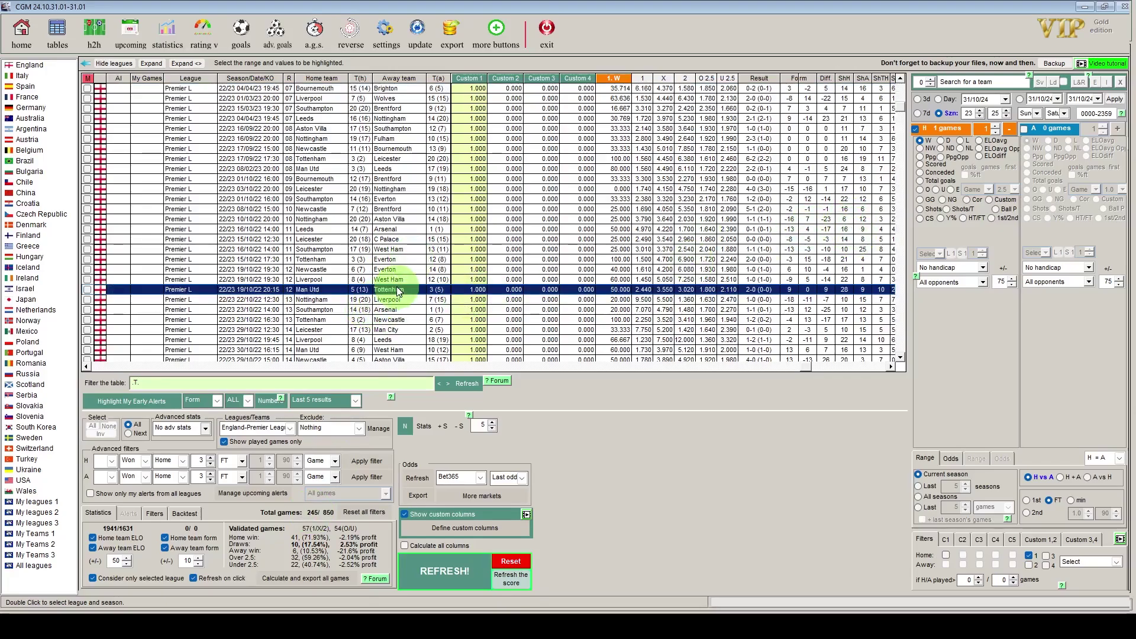
double_click(398, 291)
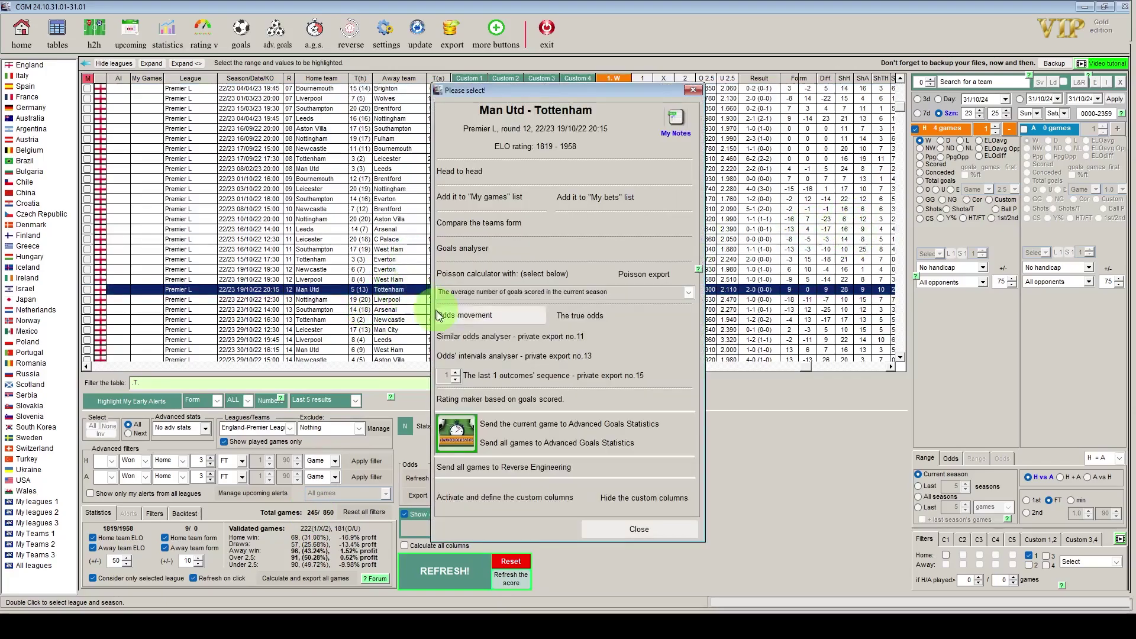
click(563, 443)
text(custom2 >10 and custom3>5)
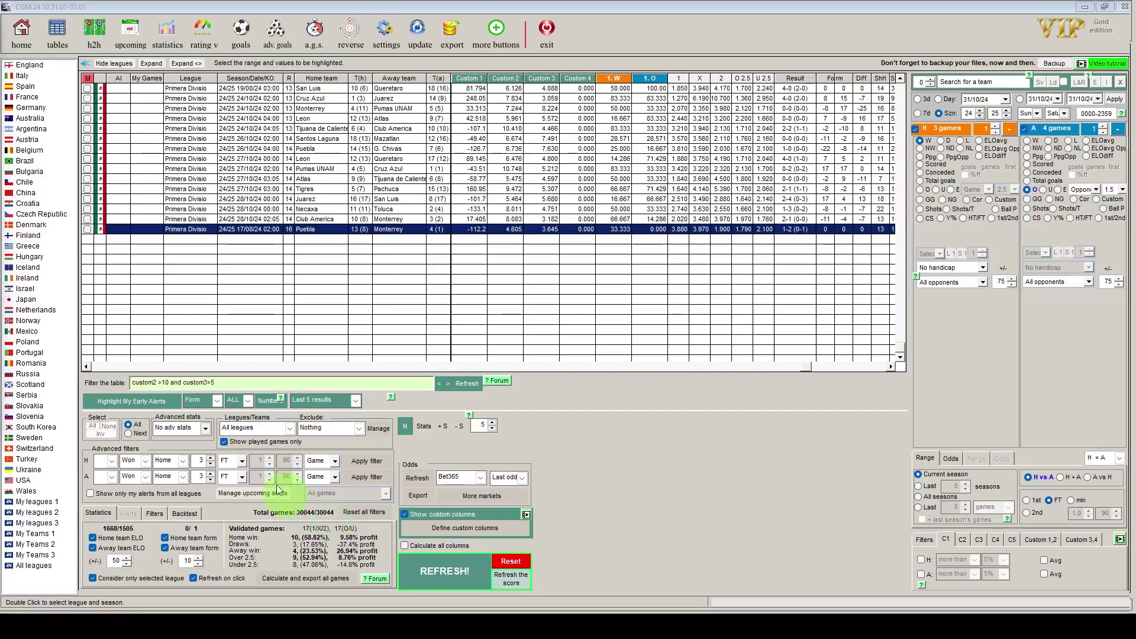
Refresh the table with the filter 'custom2 >10 and custom3<5', leaving 2057 of 30044 games.
click(169, 381)
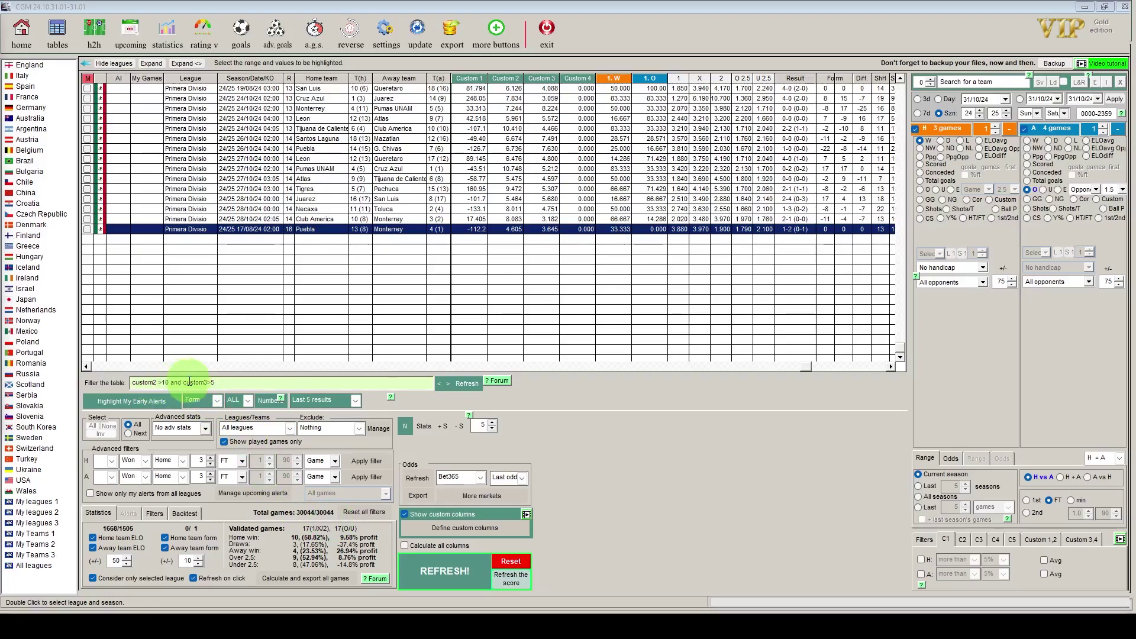
click(157, 383)
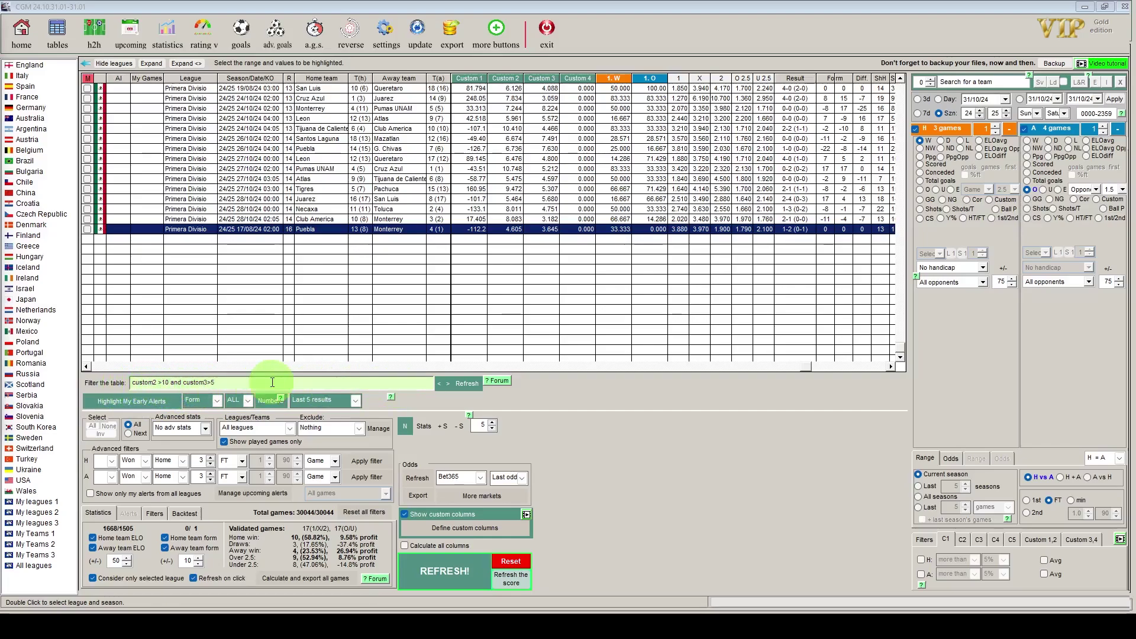
click(469, 384)
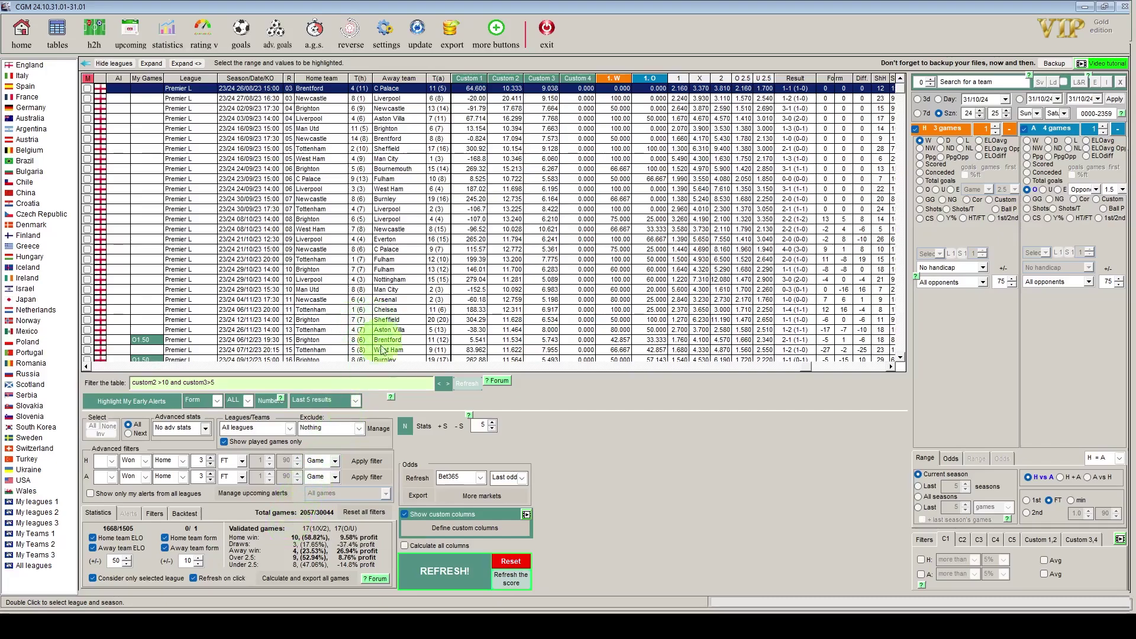
Calculate Advanced Goals Statistics from round 10 and send the 1315 games to Reverse Engineering.
double_click(460, 279)
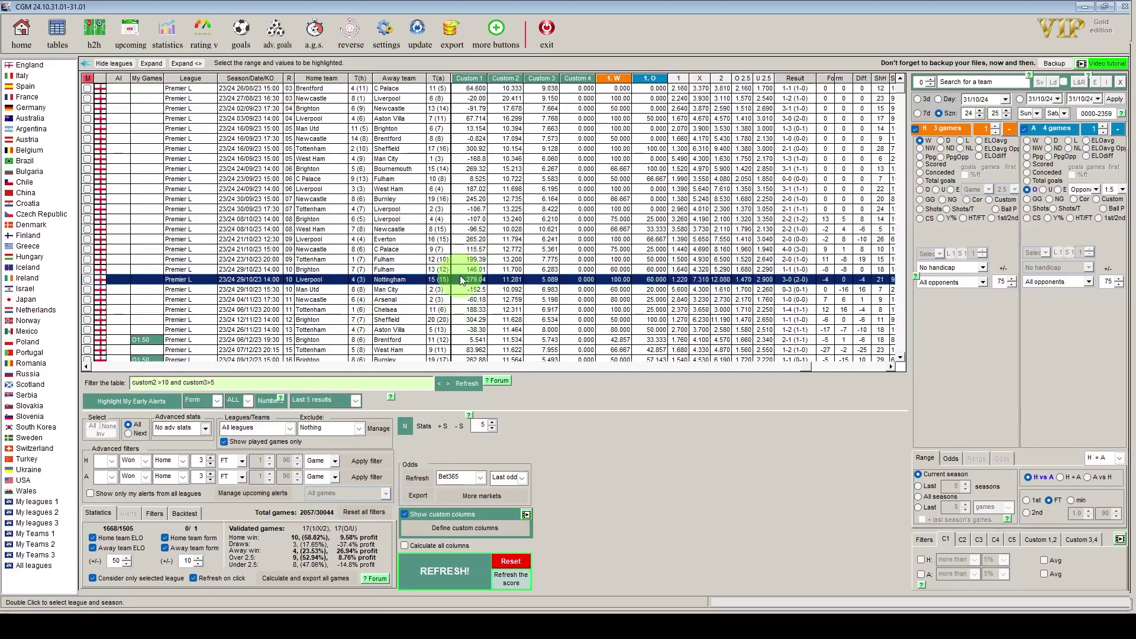
click(562, 444)
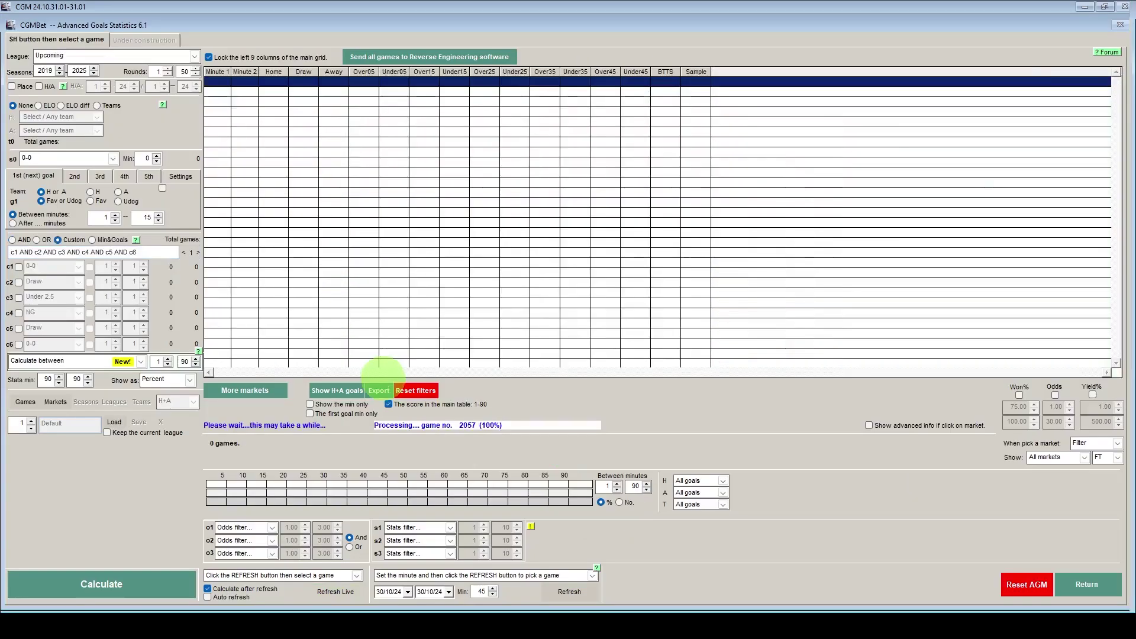
click(150, 71)
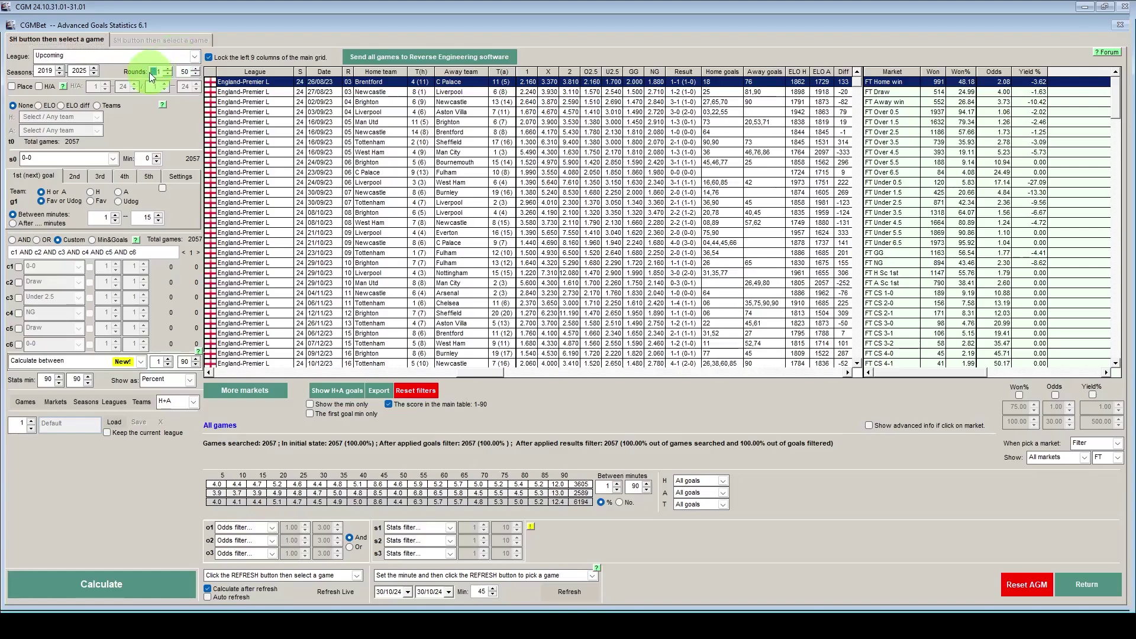
text(10)
click(121, 583)
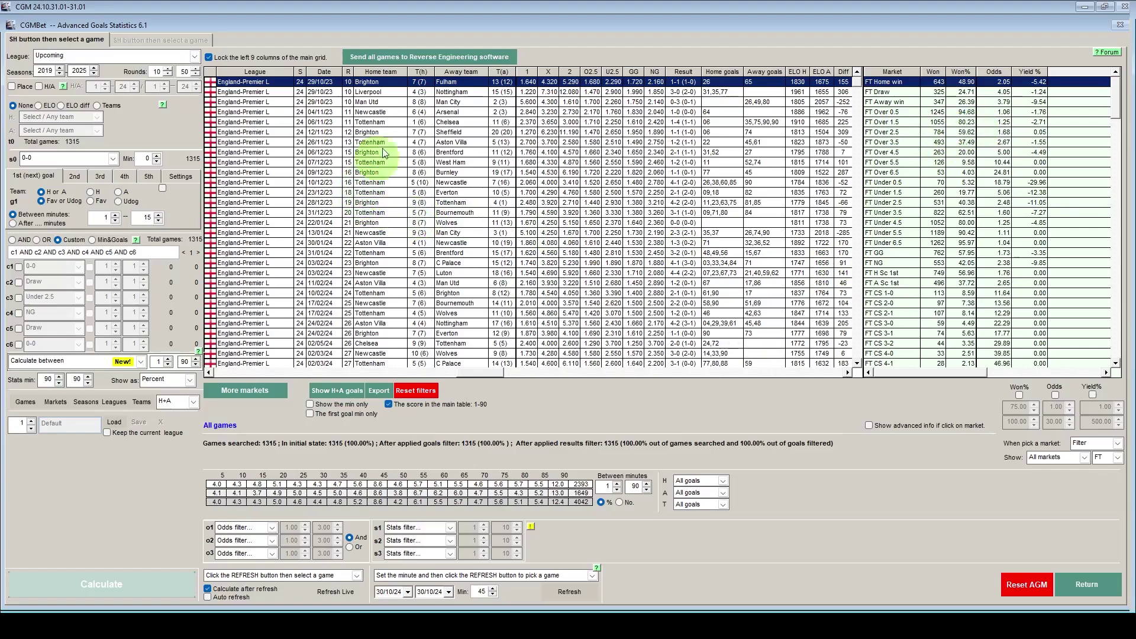
click(411, 57)
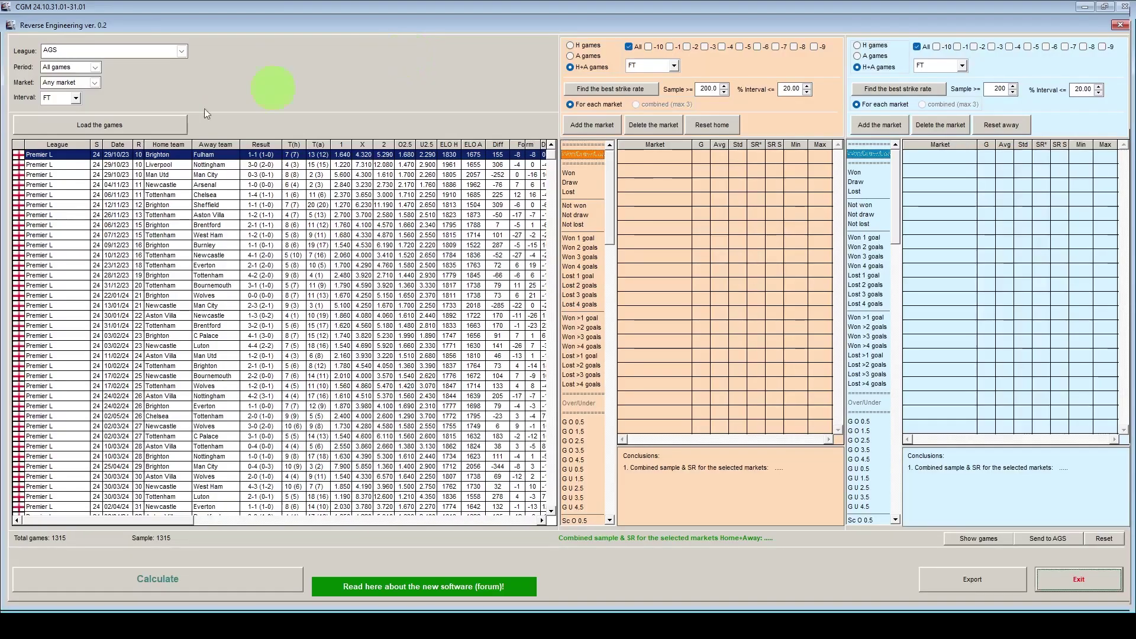
Load the 1315 games with the Over/Under Games Over 2.5 market, sampling 784.
click(95, 82)
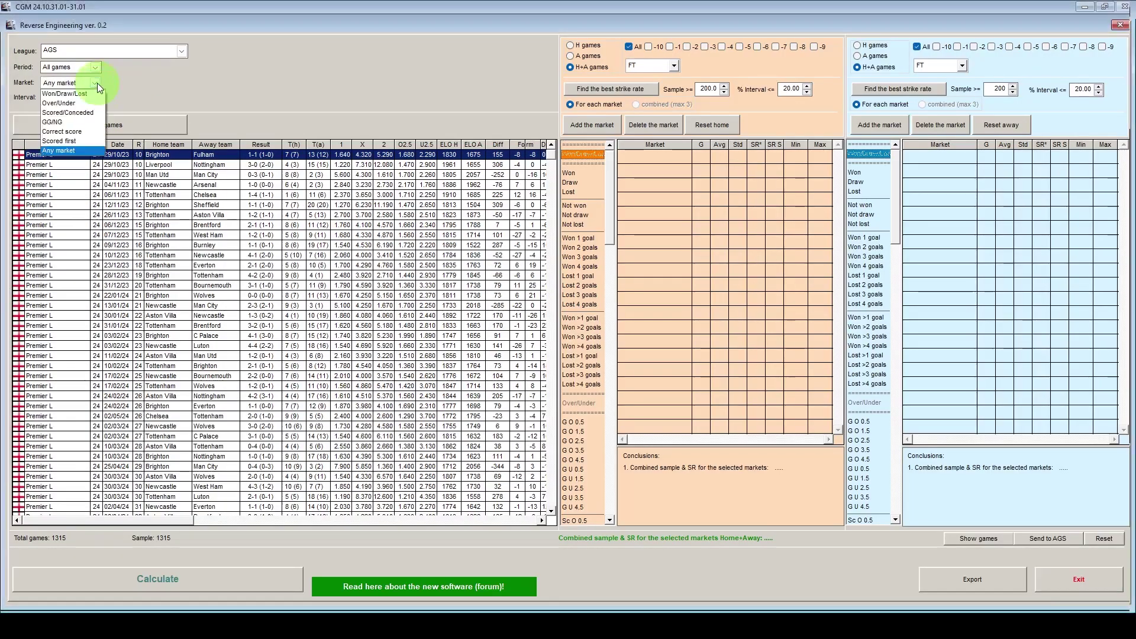
click(59, 103)
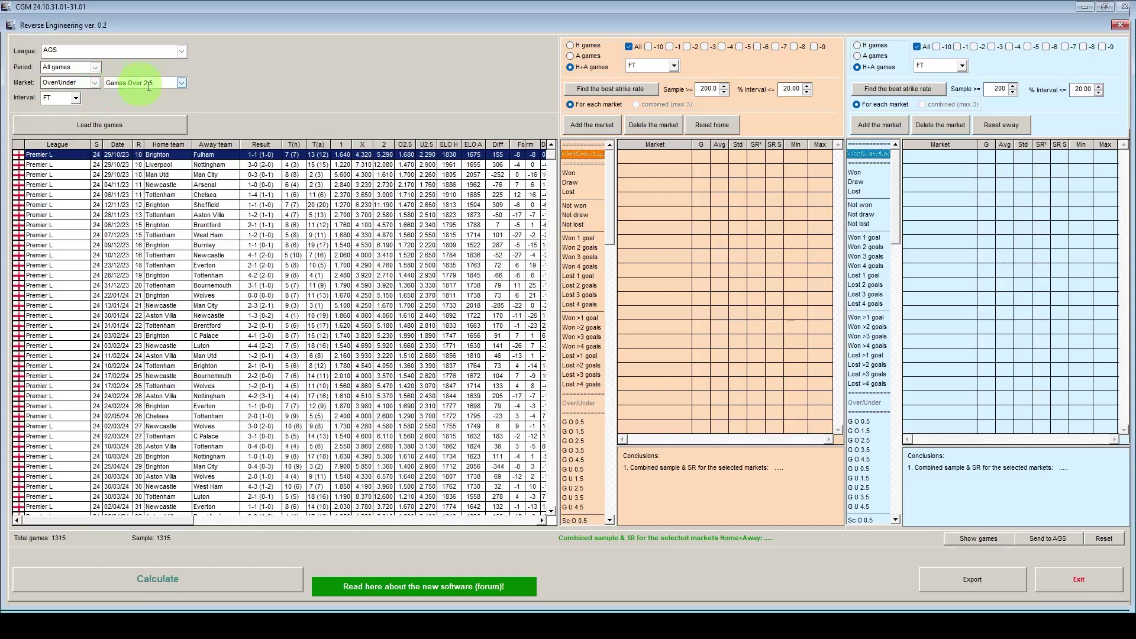
click(118, 125)
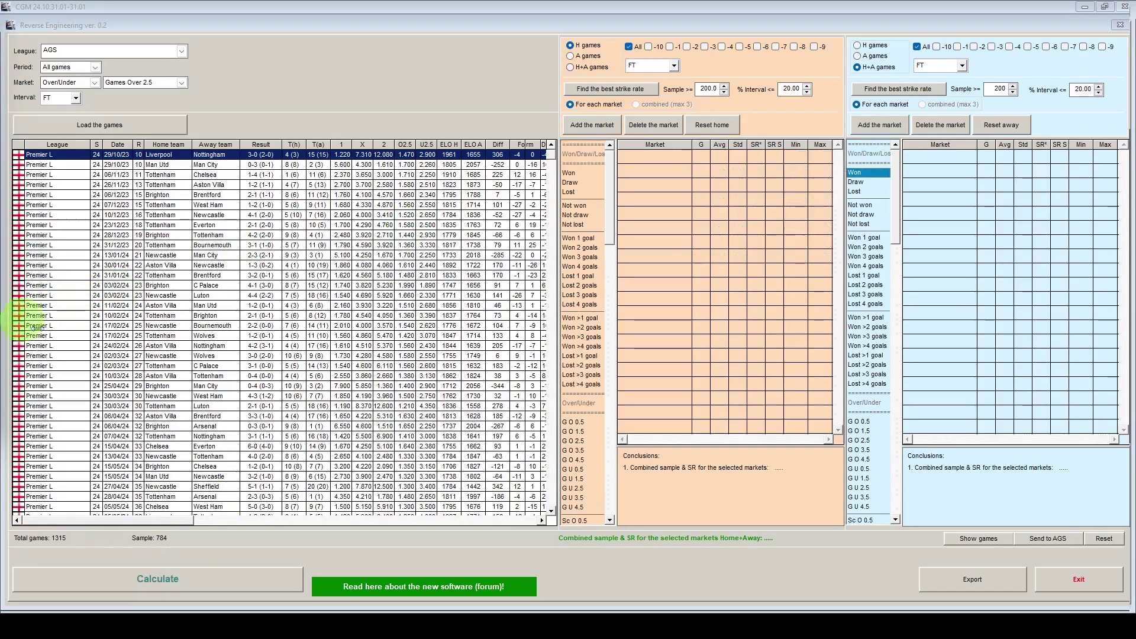
Add the Won and Won >1 goal markets for home games.
click(578, 172)
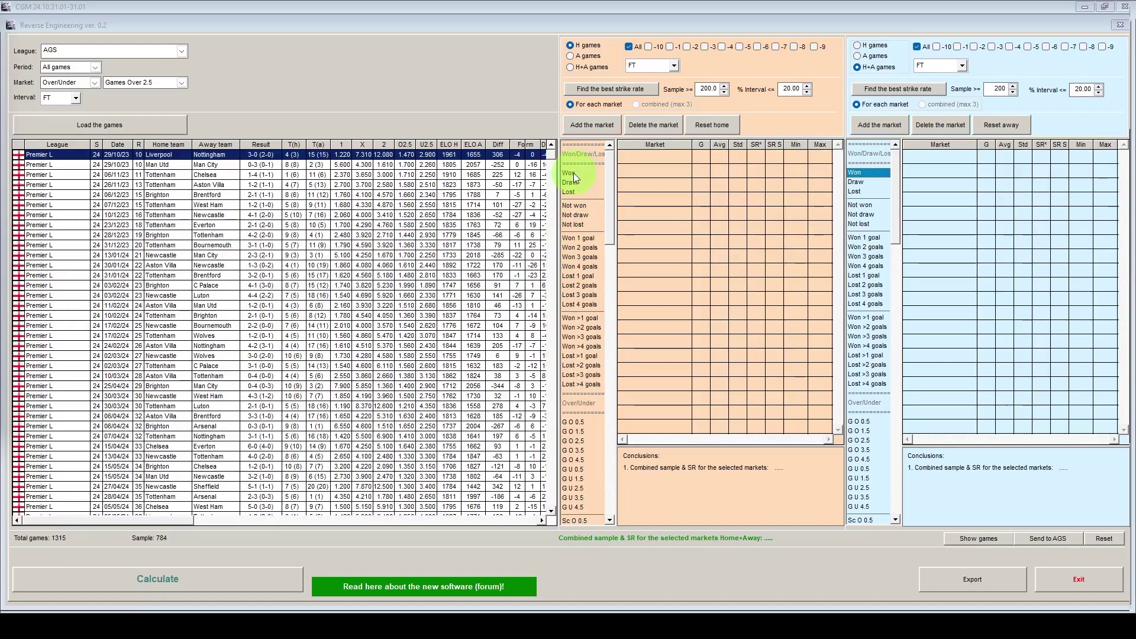
click(570, 67)
click(580, 45)
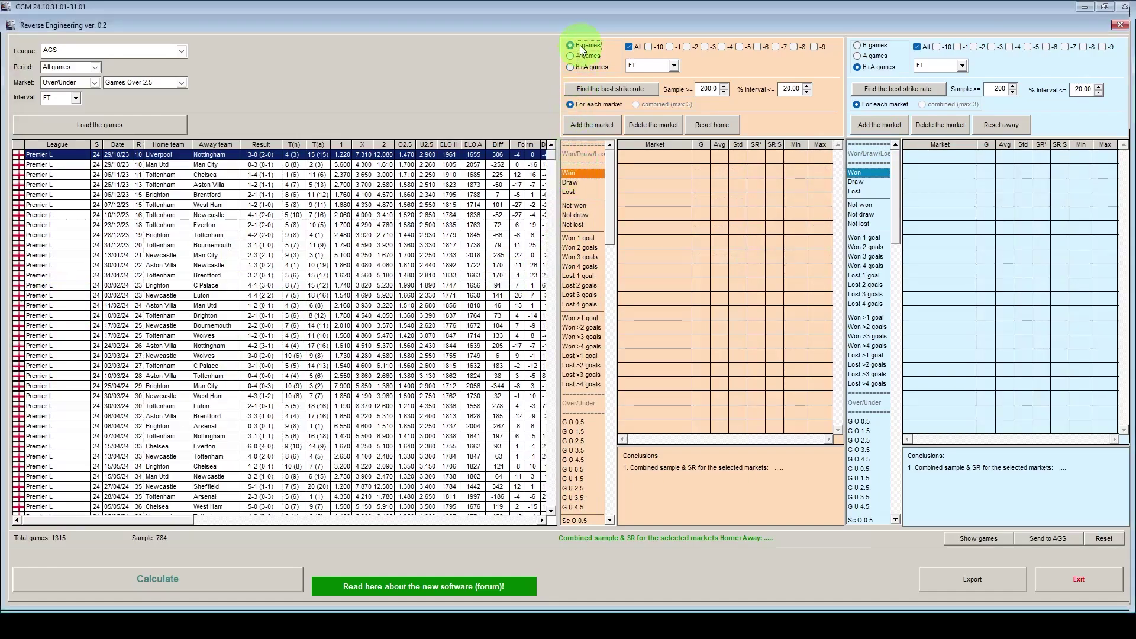
click(592, 127)
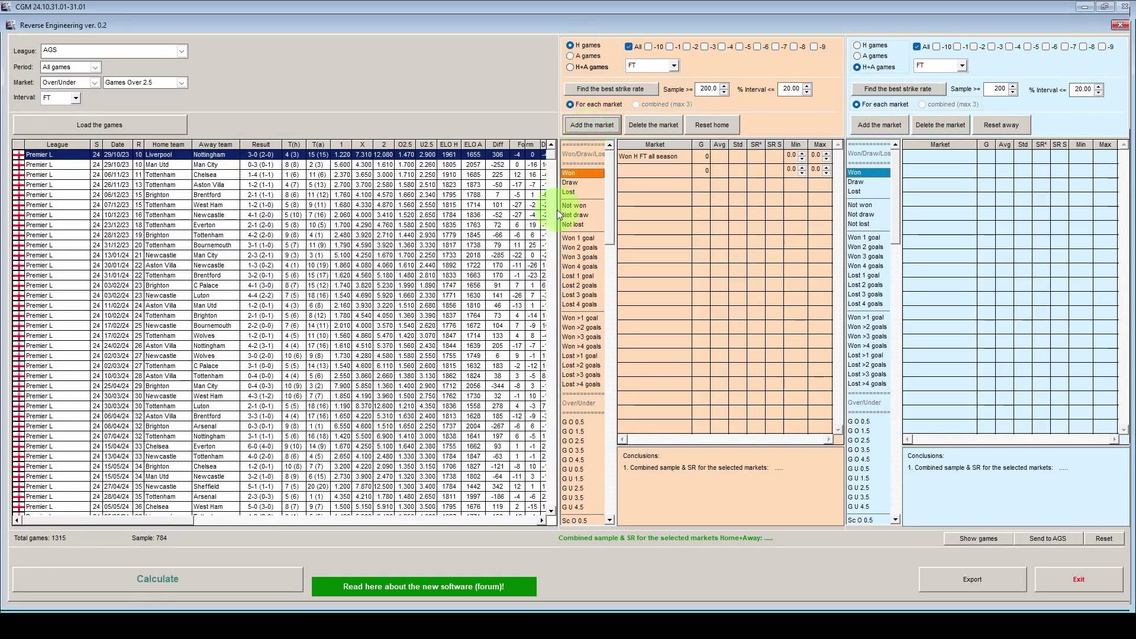
click(582, 319)
click(571, 66)
click(571, 45)
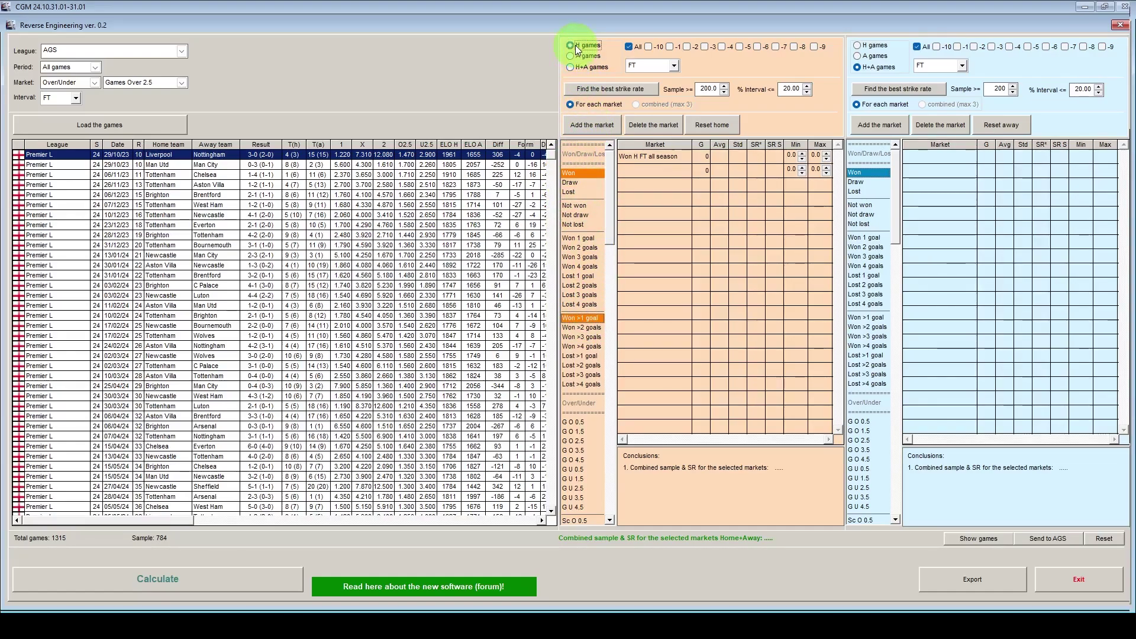
click(587, 126)
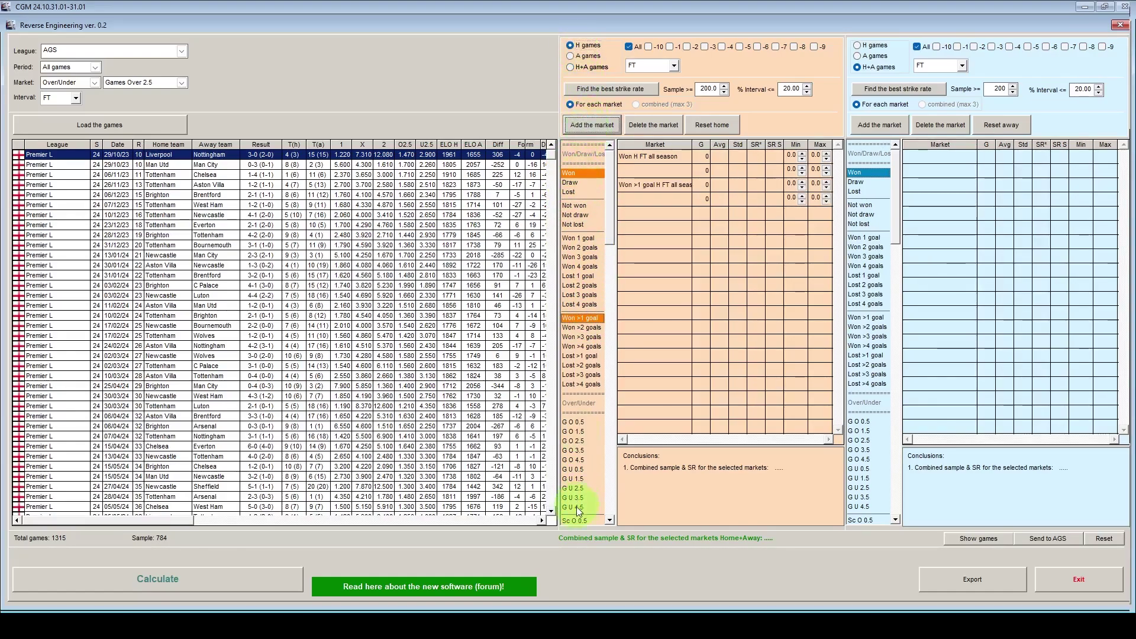
Add Sc O 1.5 for home games and Co O 1.5 for home and away games.
click(611, 519)
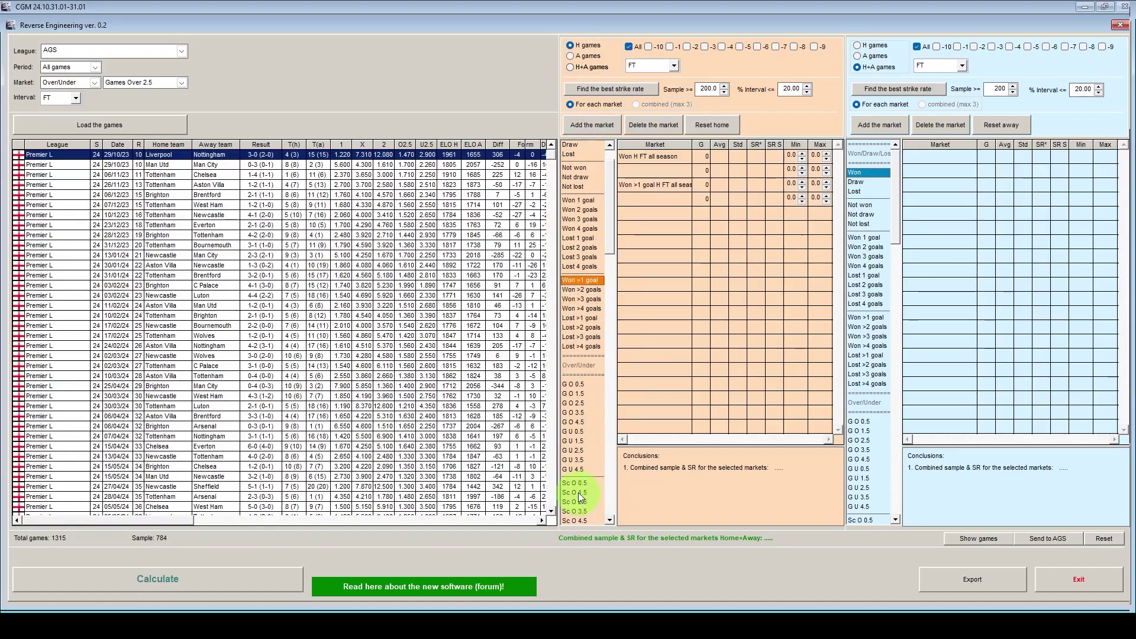
click(582, 502)
click(571, 46)
click(591, 125)
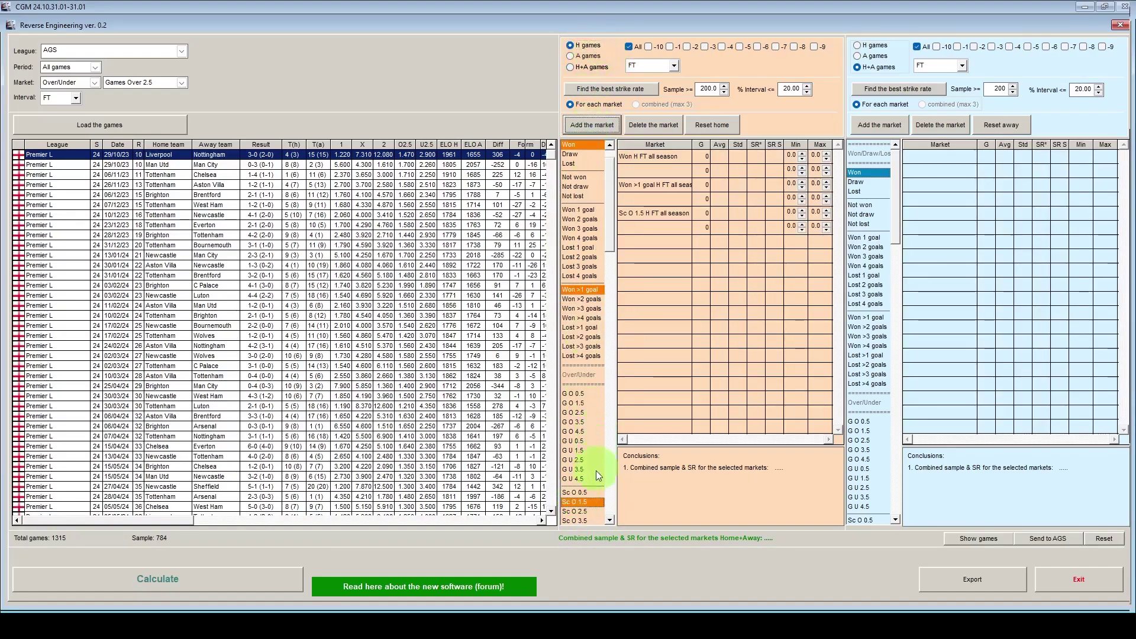
click(611, 519)
click(571, 67)
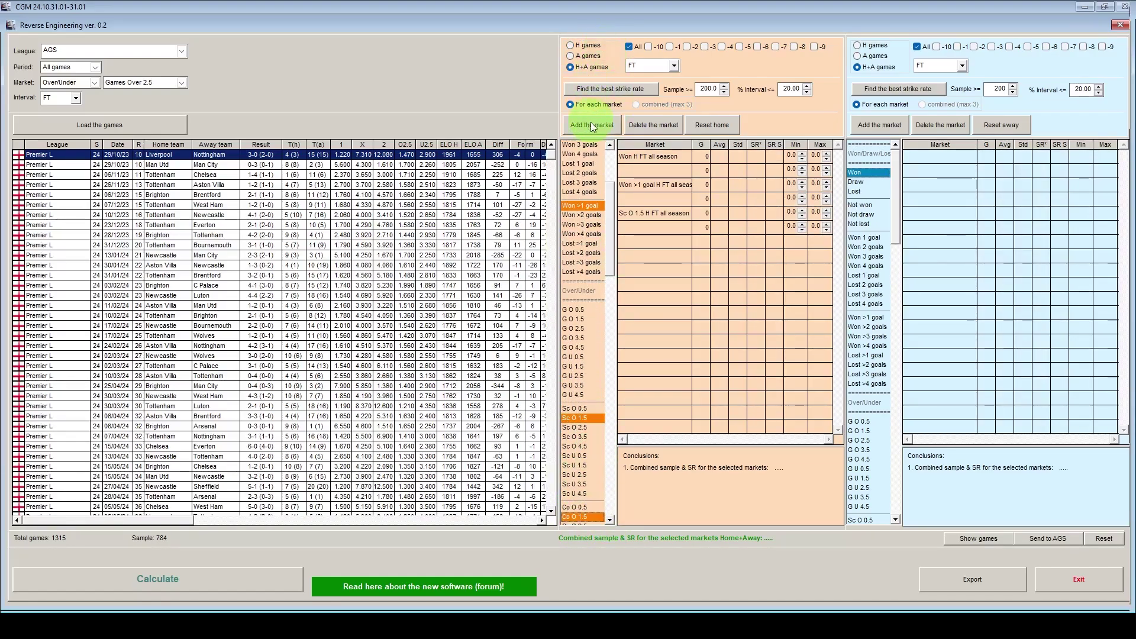
click(592, 125)
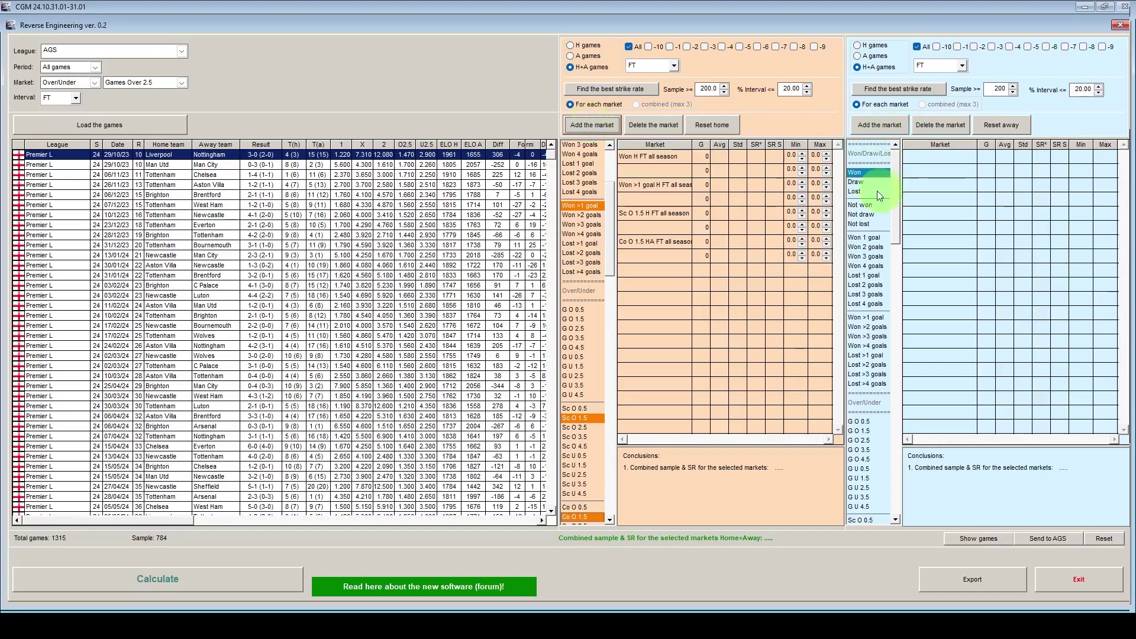
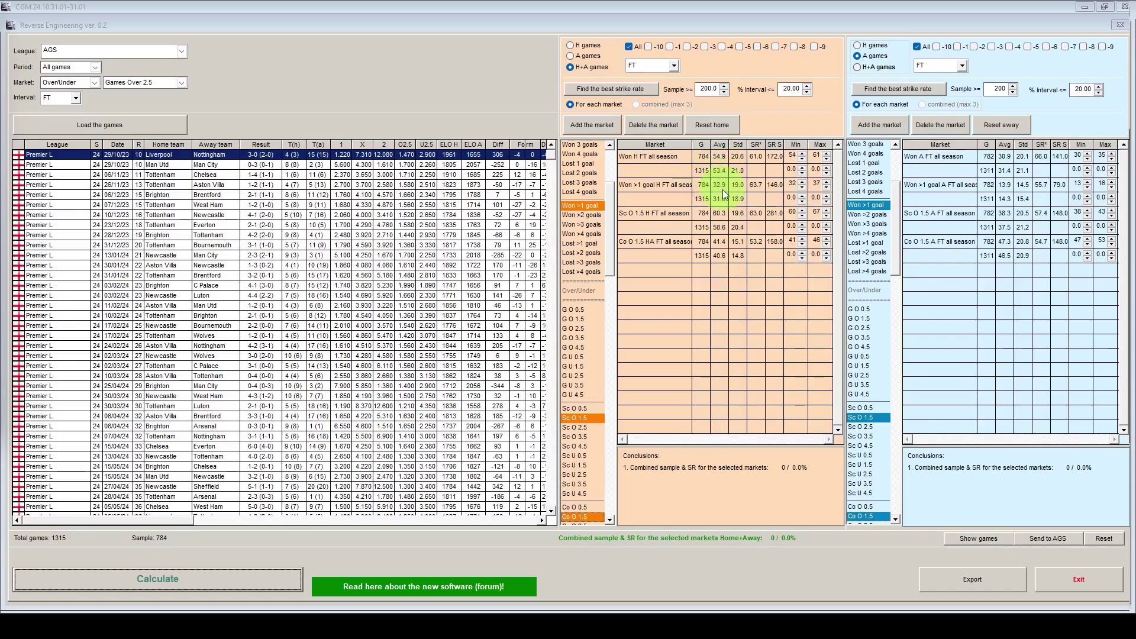
Compute the best home strike-rate ranges and select the Won H FT all season market.
click(611, 89)
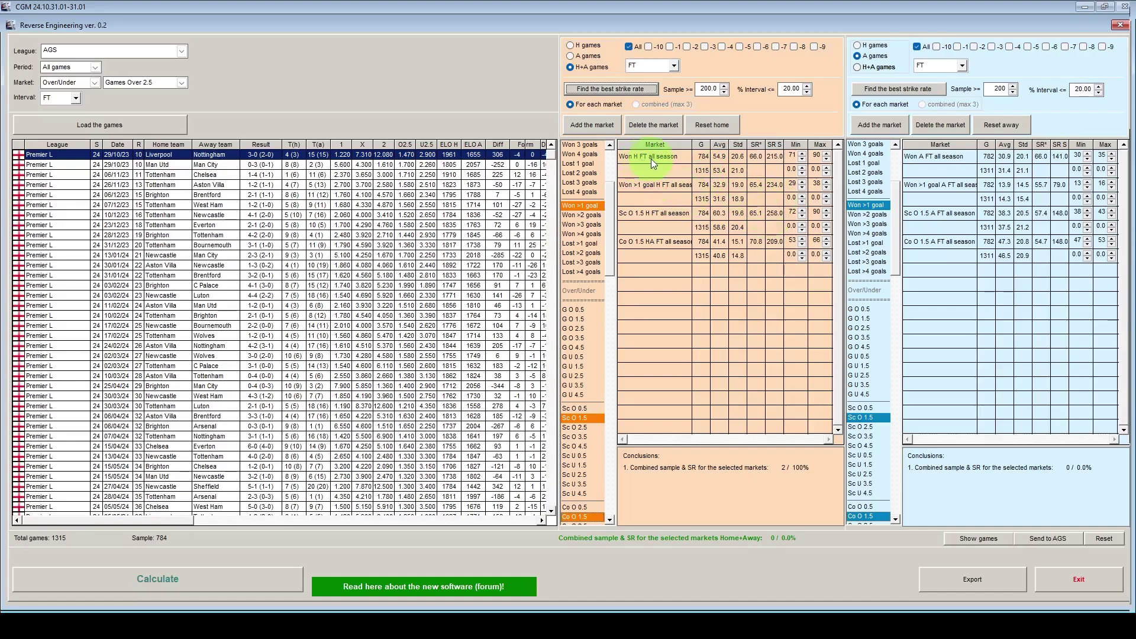
click(673, 158)
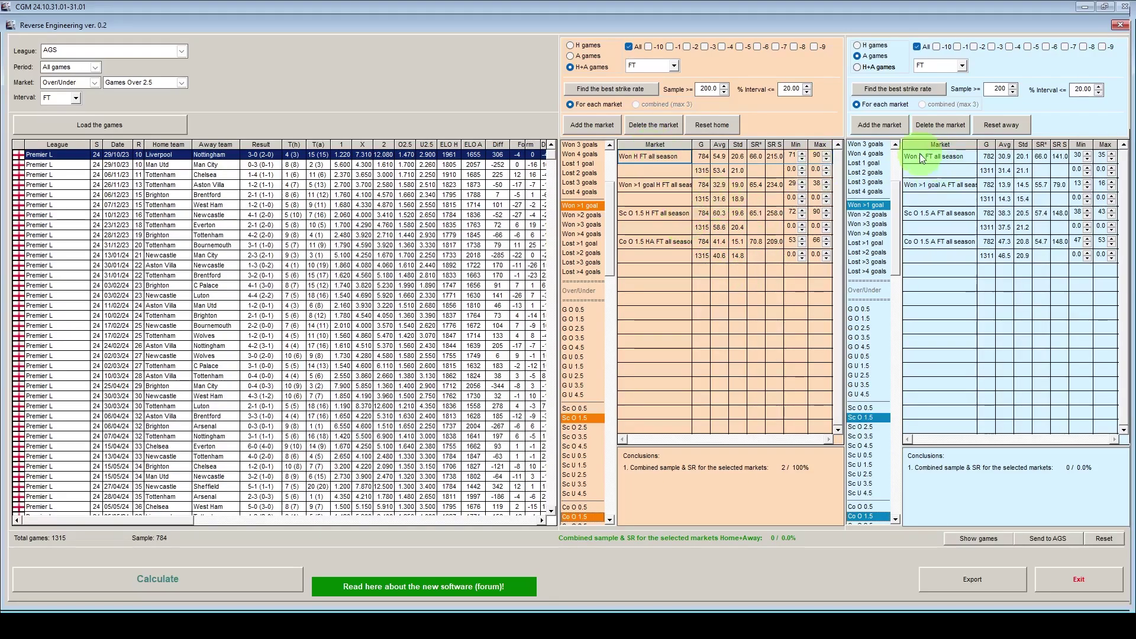
Compute the best away strike-rate ranges, then close Reverse Engineering.
click(891, 91)
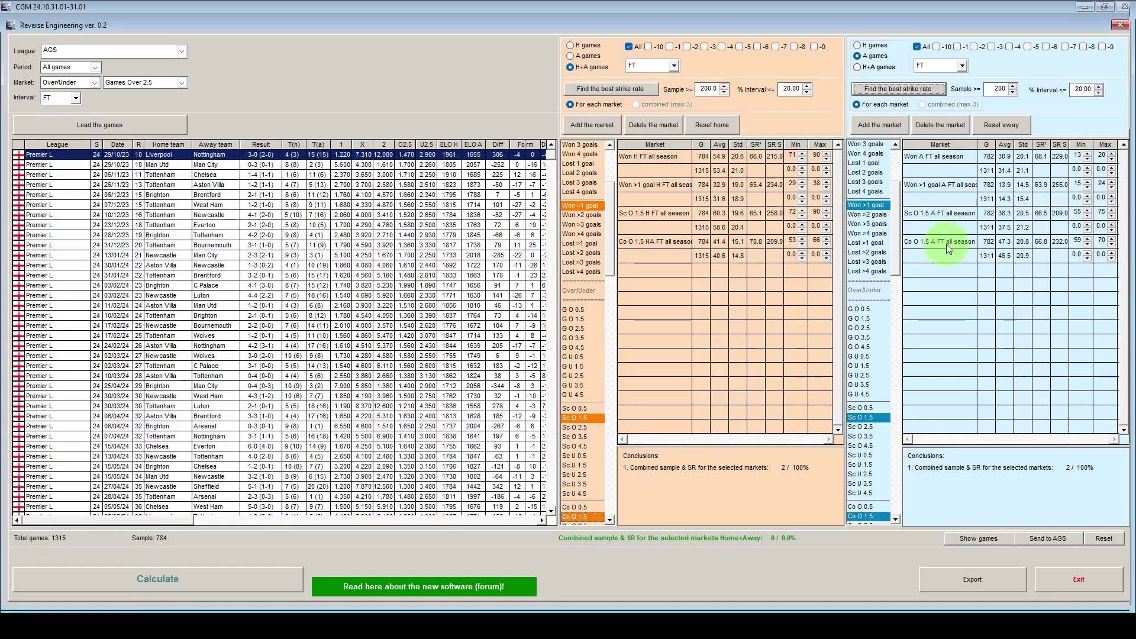
click(1078, 581)
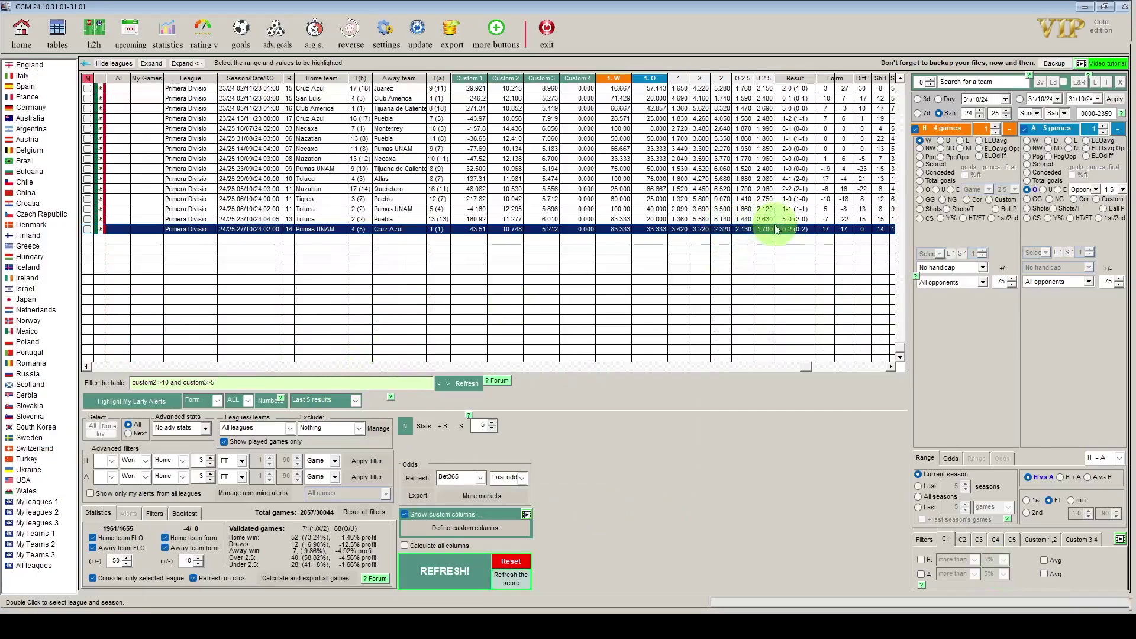
Append 'and coh1 >=71 and cola1<=59' to the table filter and refresh to get 143 games.
click(921, 140)
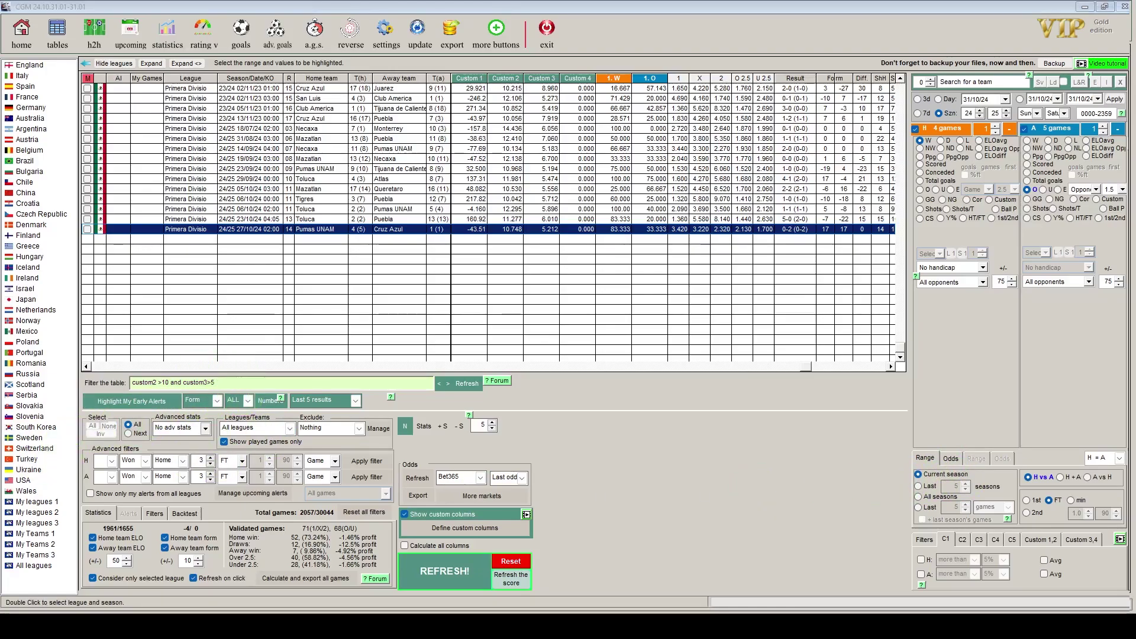
text(and coh1 >=71 and cola1<=55)
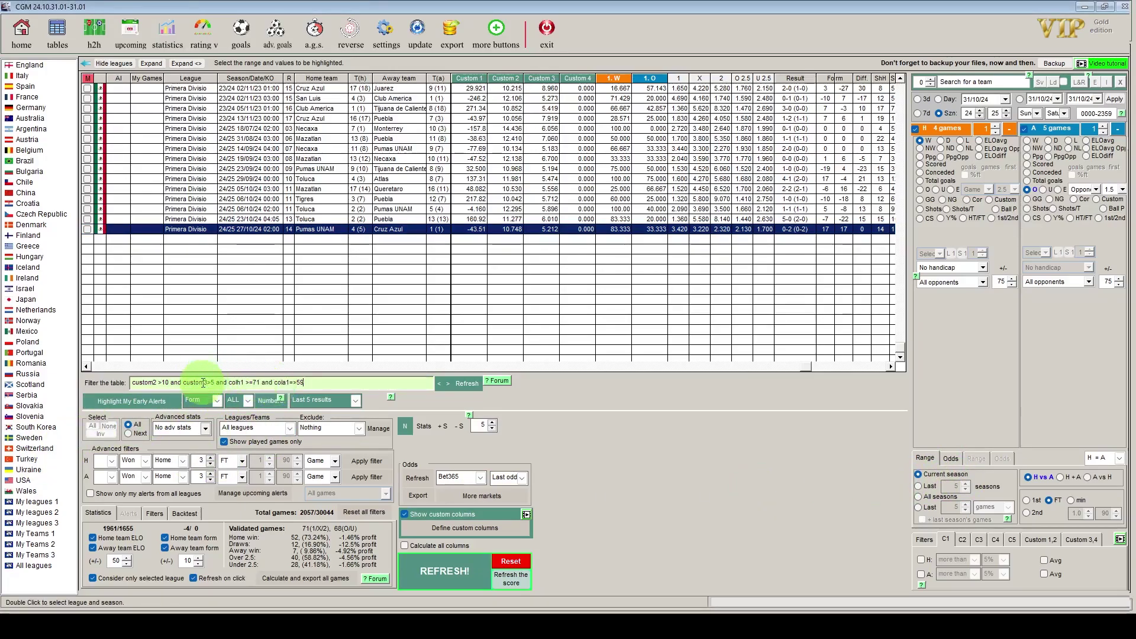
text(9)
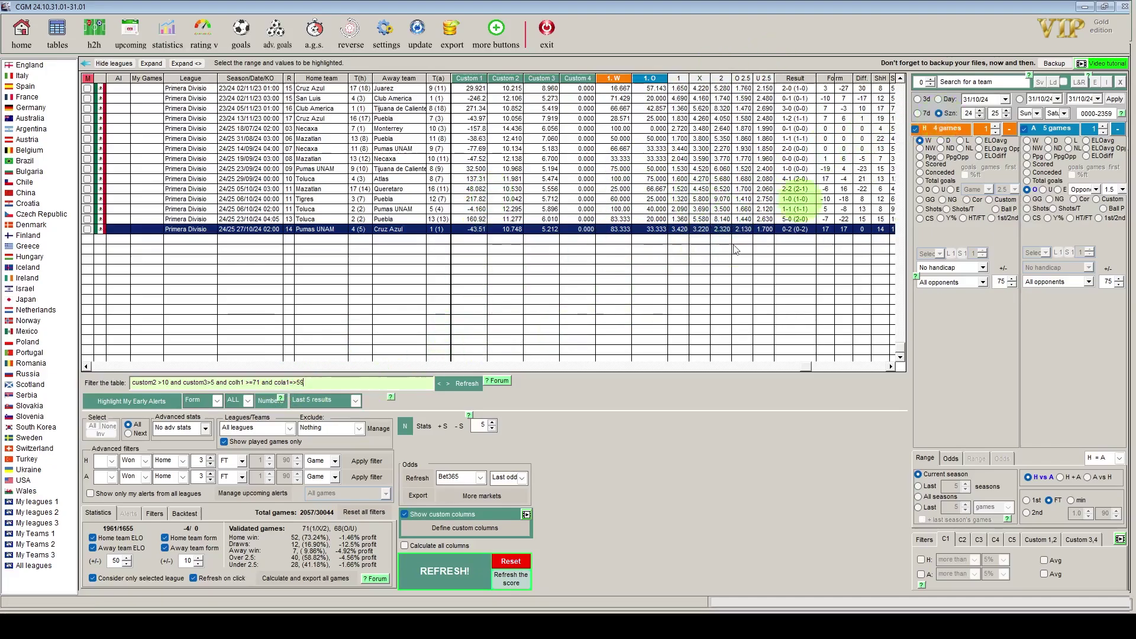
click(468, 382)
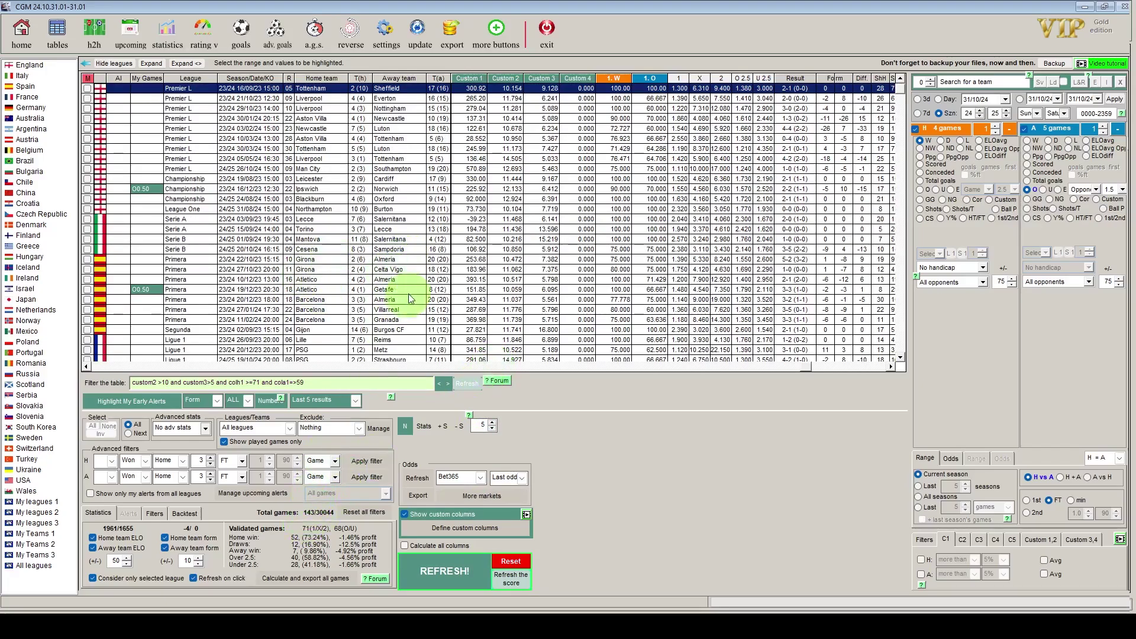
Send all 143 filtered games to Advanced Goals Statistics and calculate the over-goals results.
click(484, 249)
double_click(484, 252)
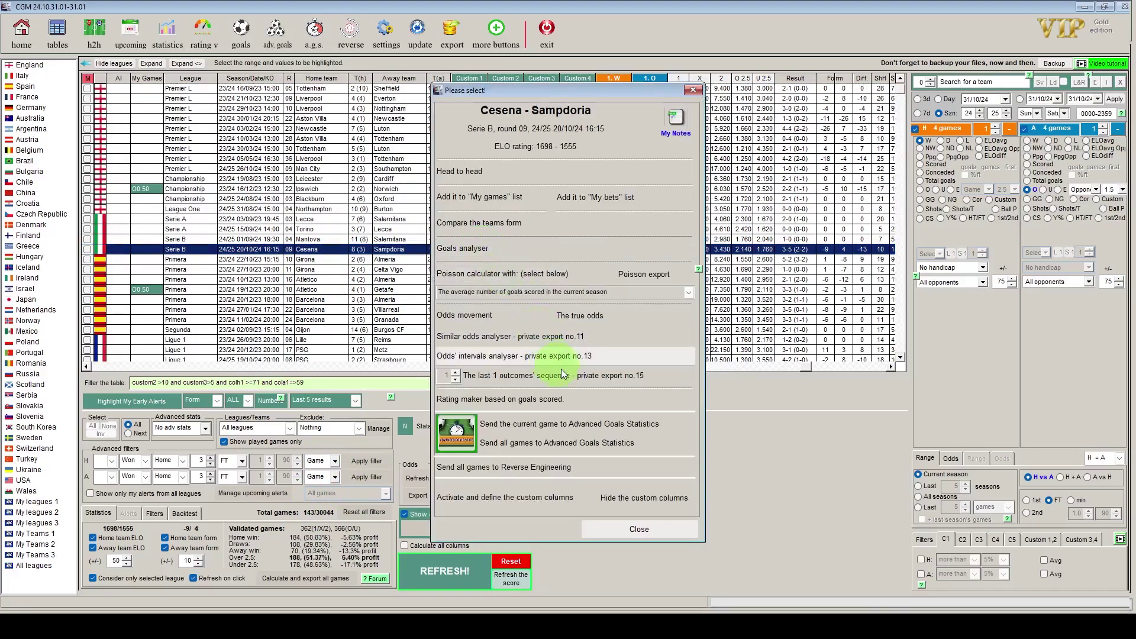
click(569, 444)
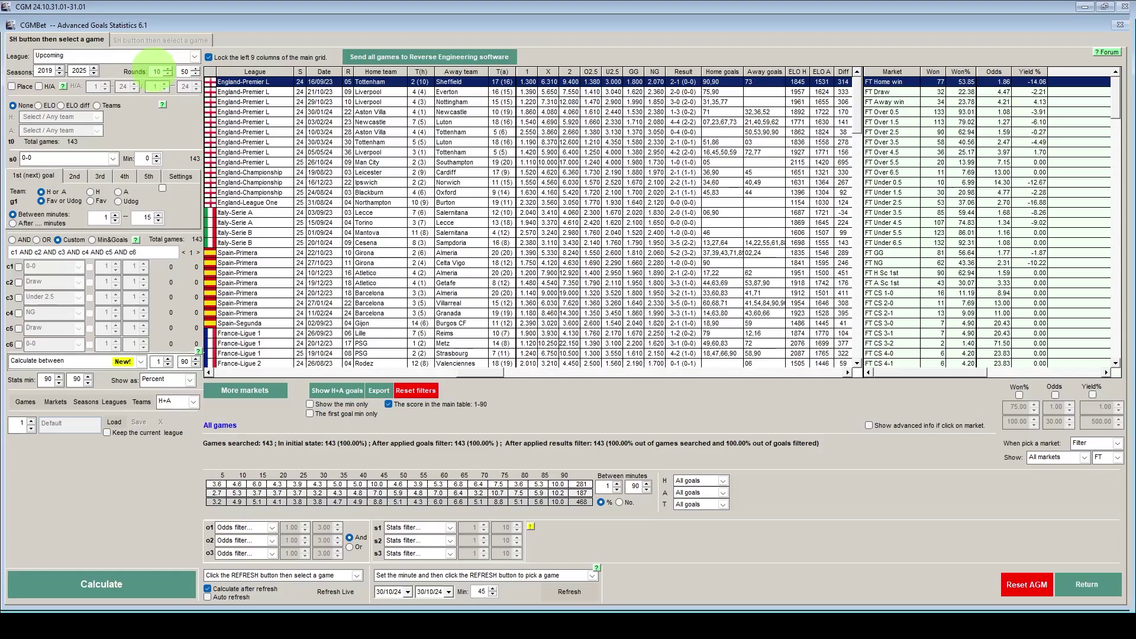
click(134, 579)
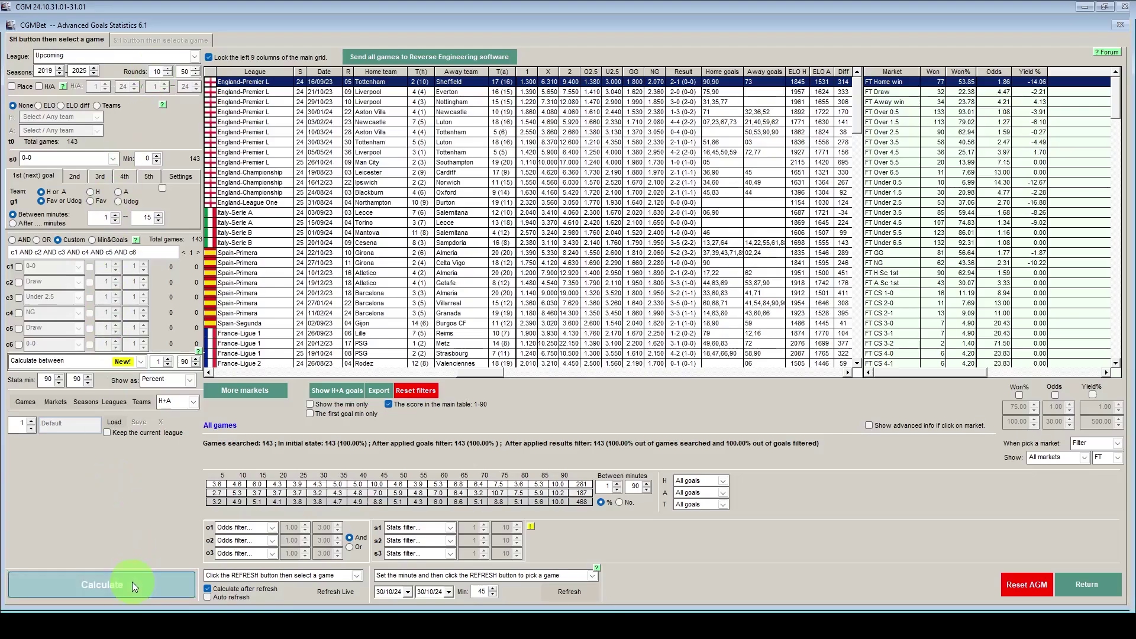